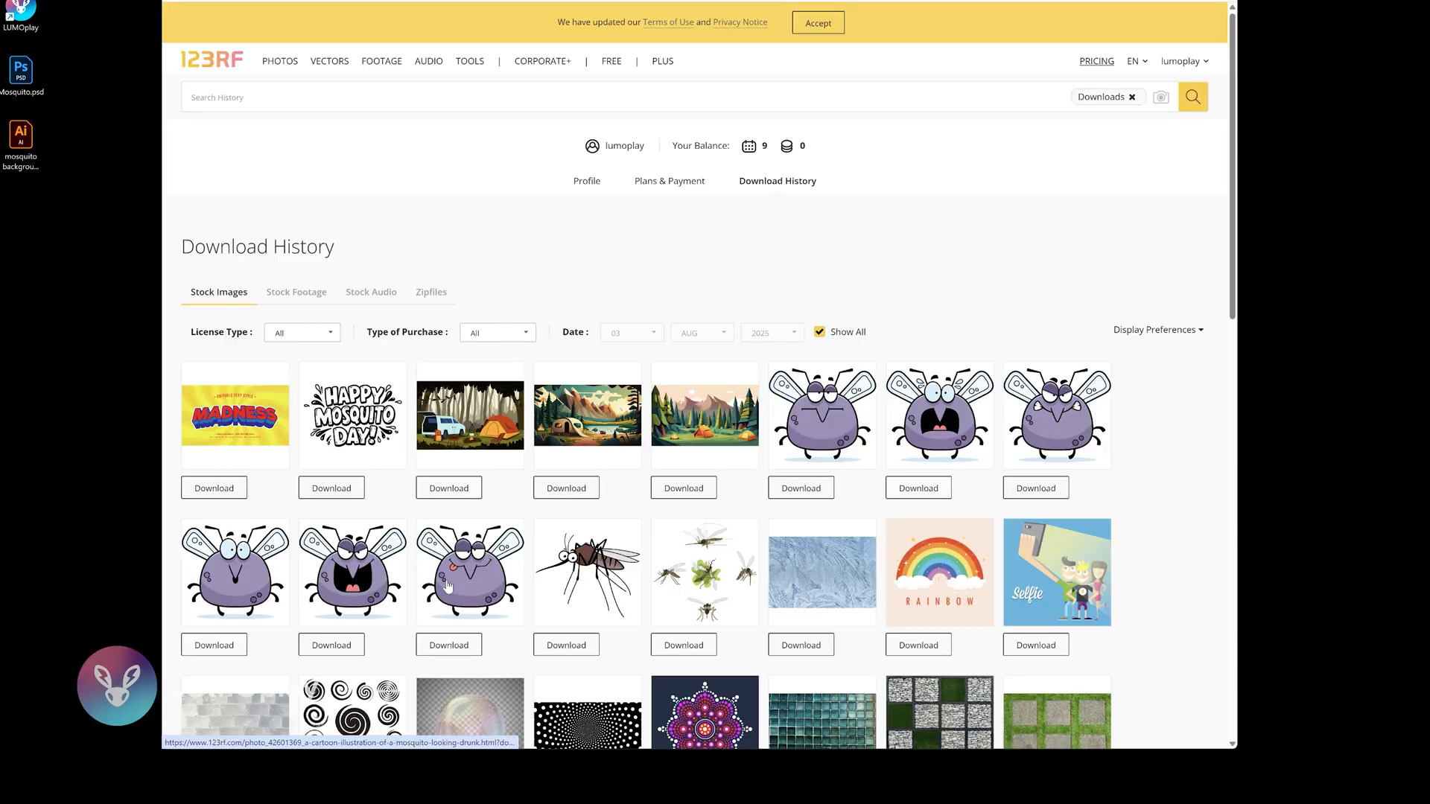
{"action": "mouse_move", "coordinate": [455, 452]}
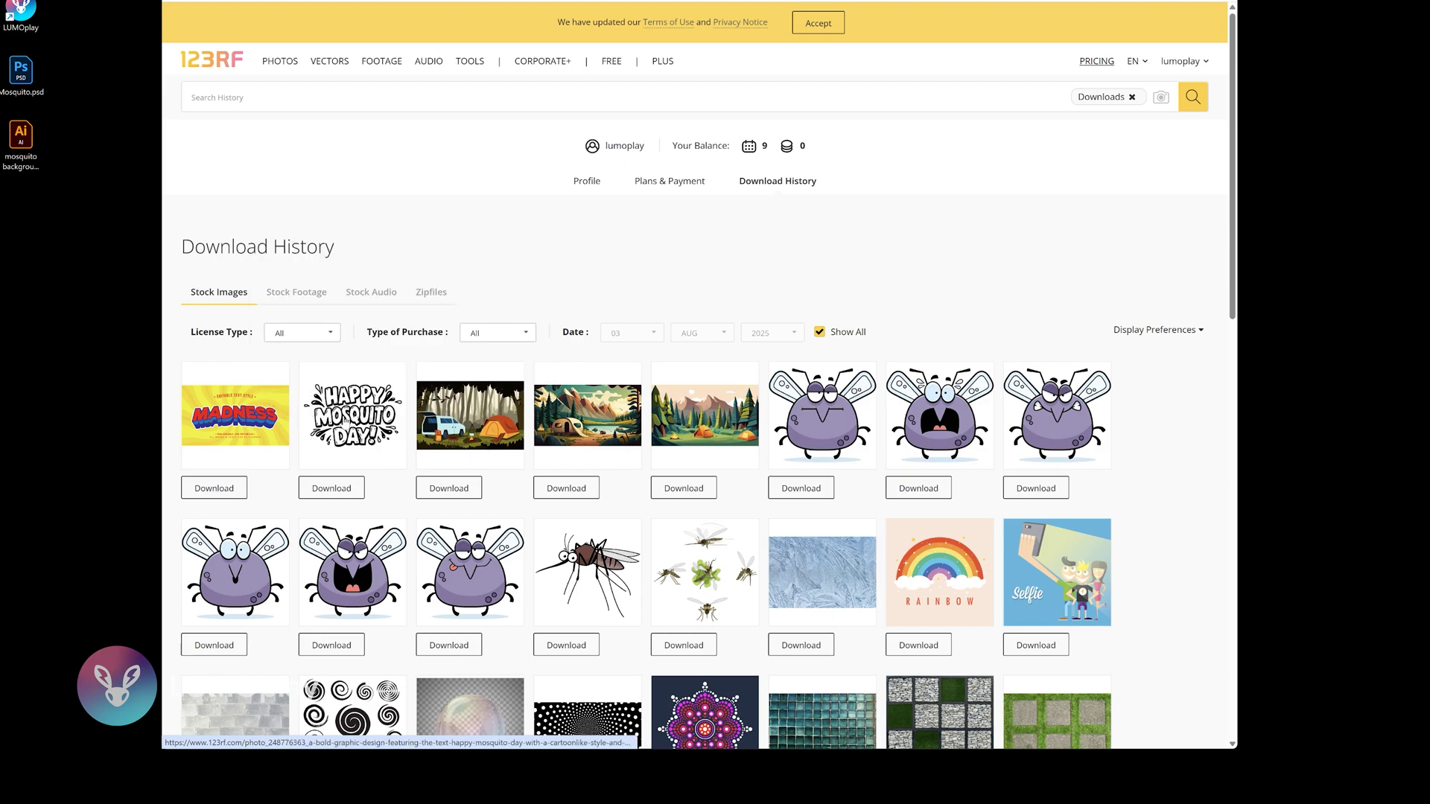
{"action": "mouse_move", "coordinate": [342, 418]}
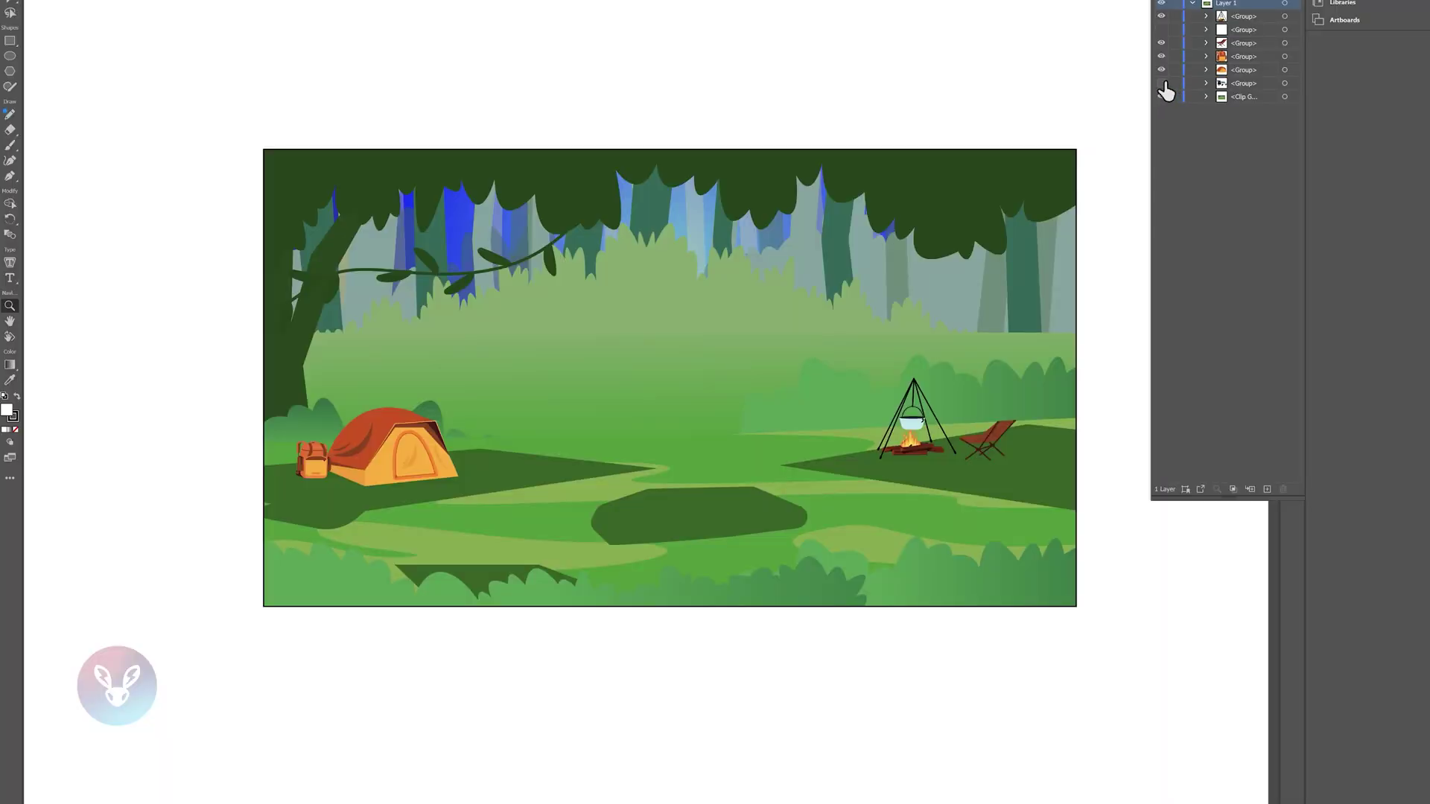
Step: In Illustrator, show the van group in the forest campsite artwork and hide it again
{"action": "left_click", "coordinate": [1161, 83]}
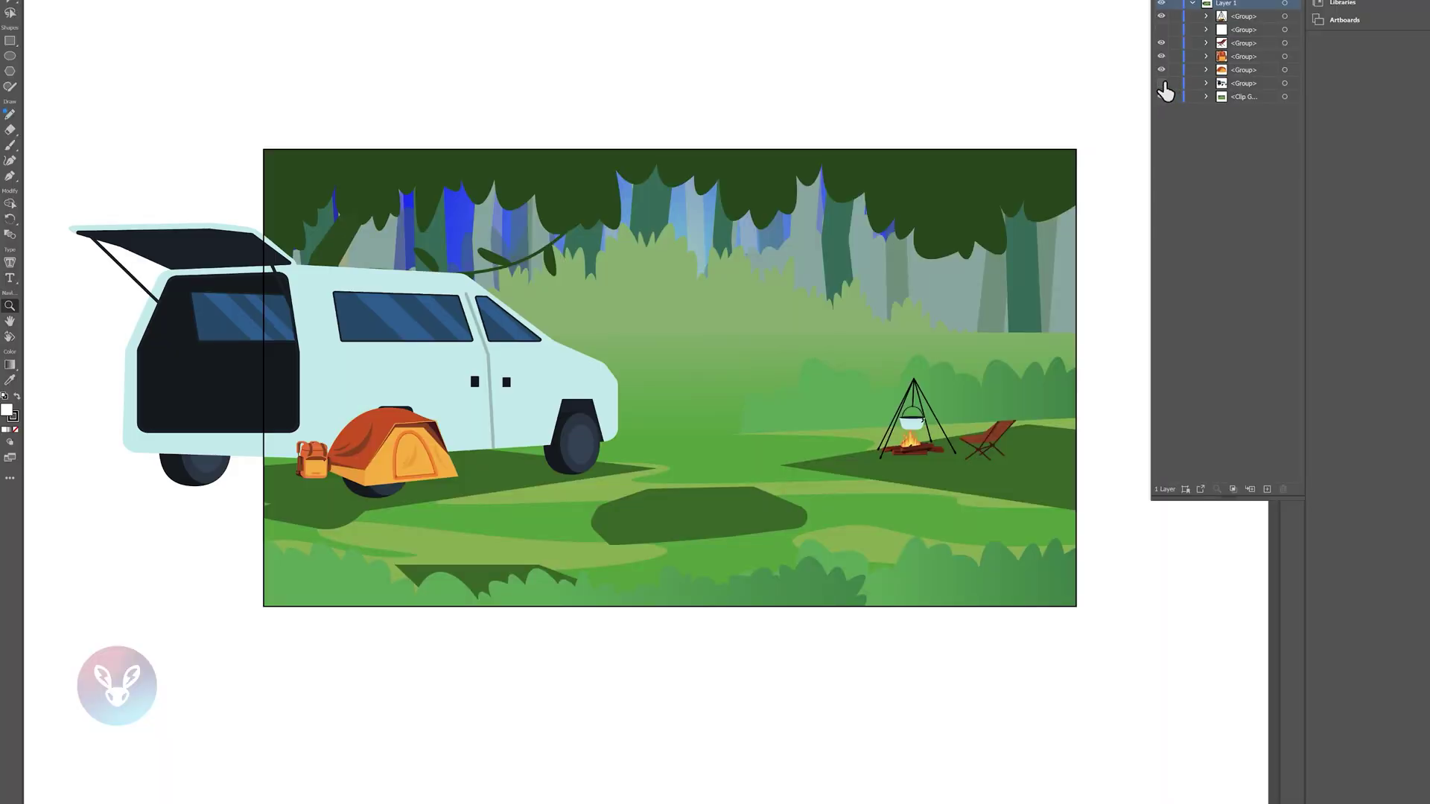
{"action": "left_click", "coordinate": [1162, 85]}
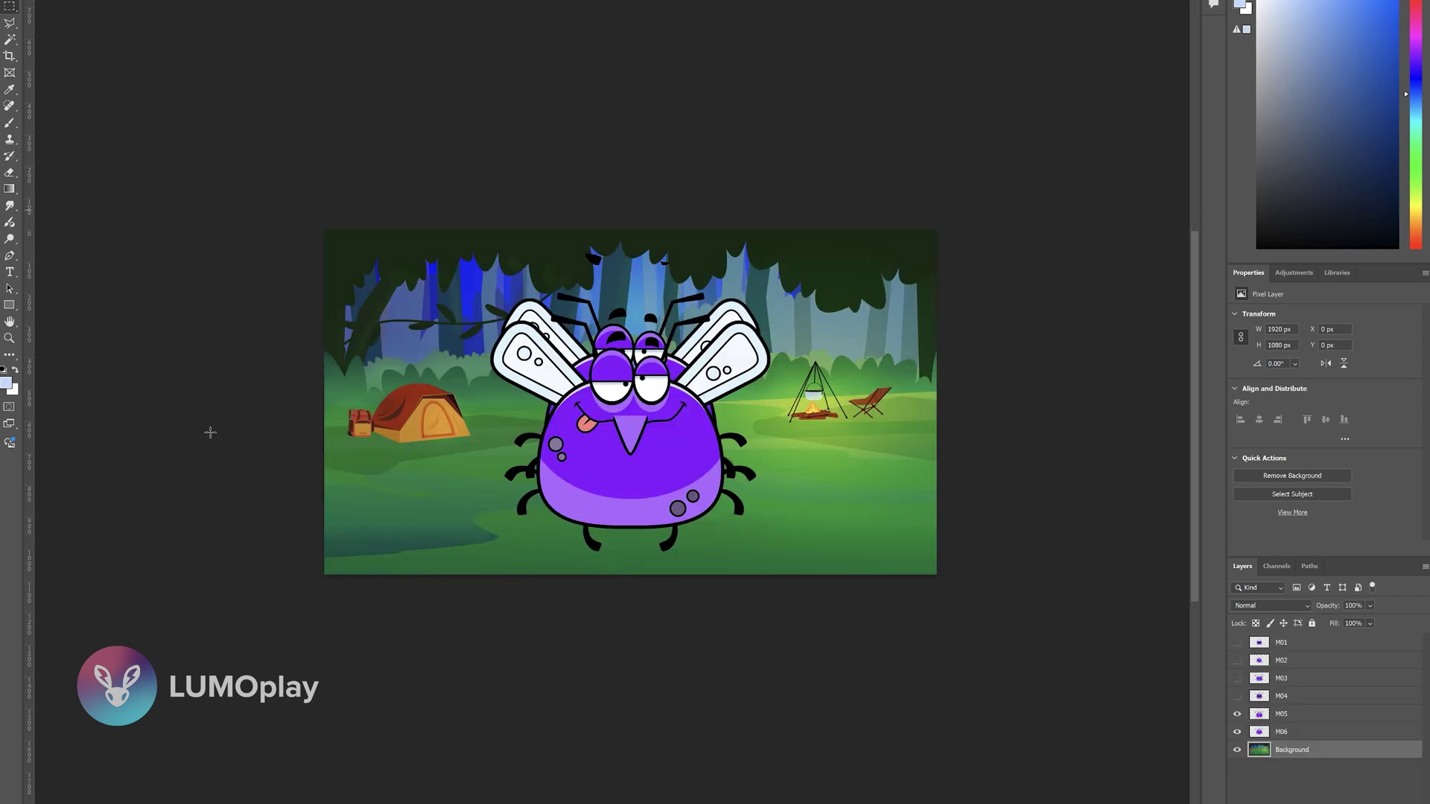
Step: Switch to Photoshop and hide the M05 and M06 mosquito layers over the campsite background
{"action": "left_click", "coordinate": [1237, 714]}
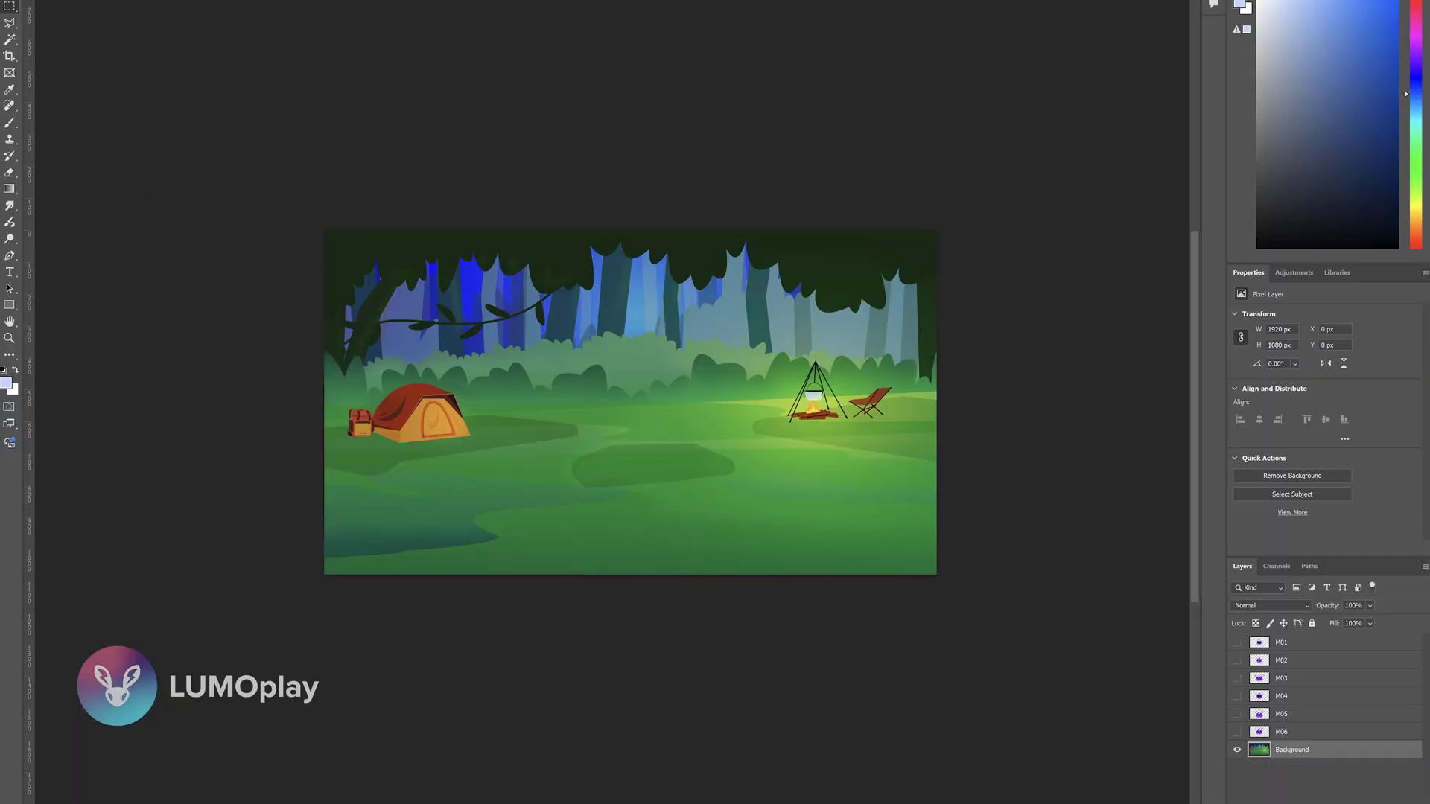
Step: Check the campsite artwork's image size in pixels, leaving the image unresized
{"action": "left_click", "coordinate": [81, 1]}
{"action": "left_click", "coordinate": [101, 16]}
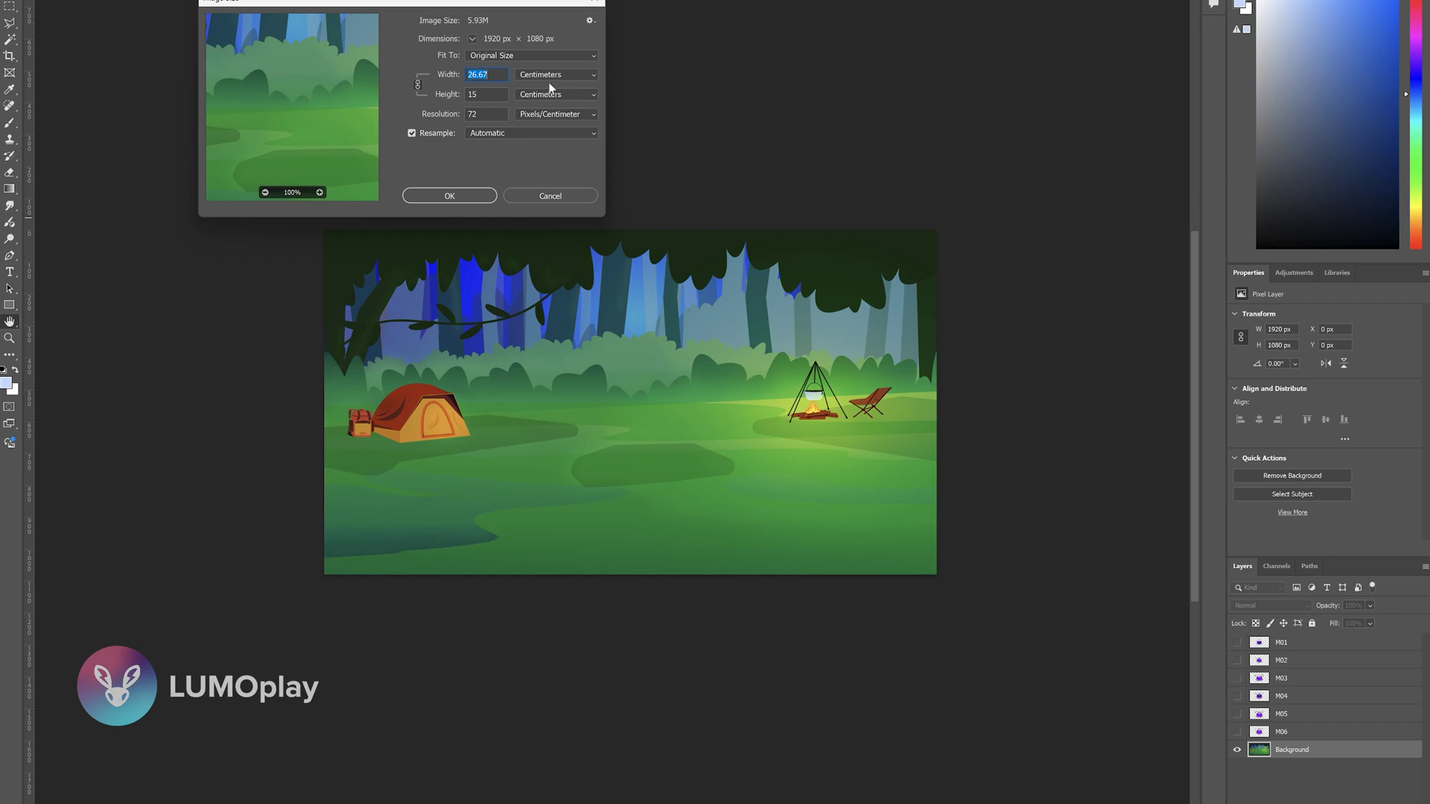
{"action": "left_click", "coordinate": [552, 75]}
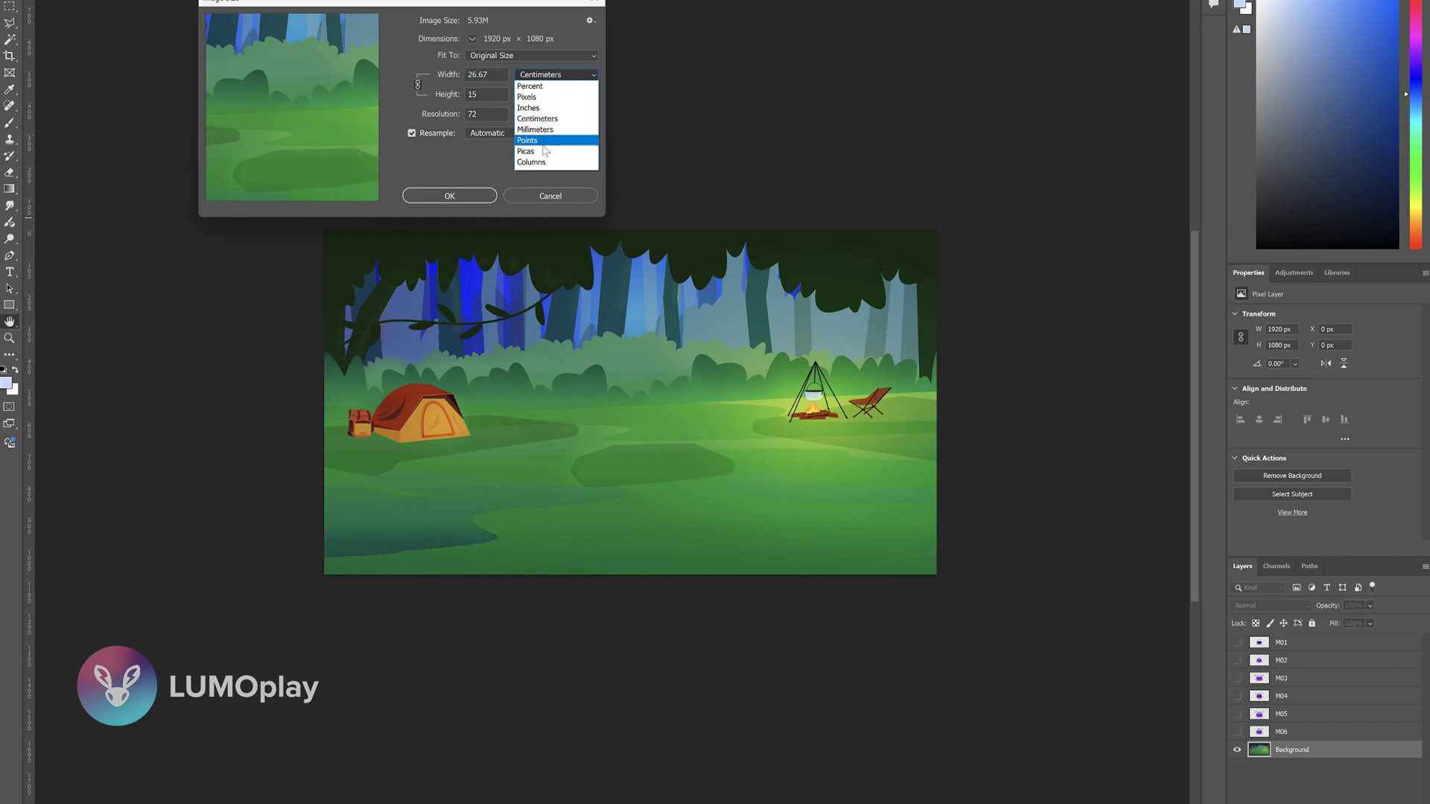
{"action": "left_click", "coordinate": [533, 96]}
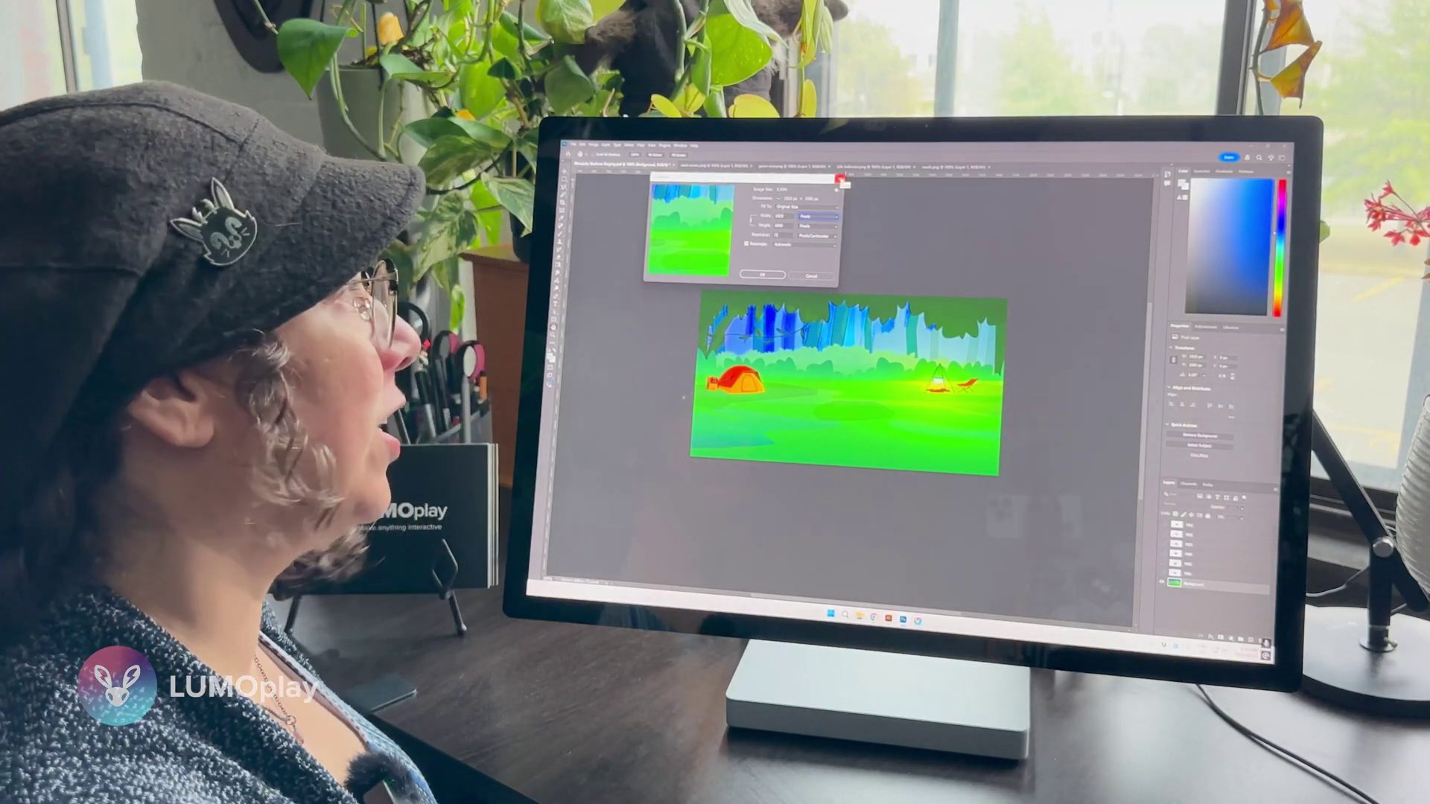
{"action": "left_click", "coordinate": [840, 180]}
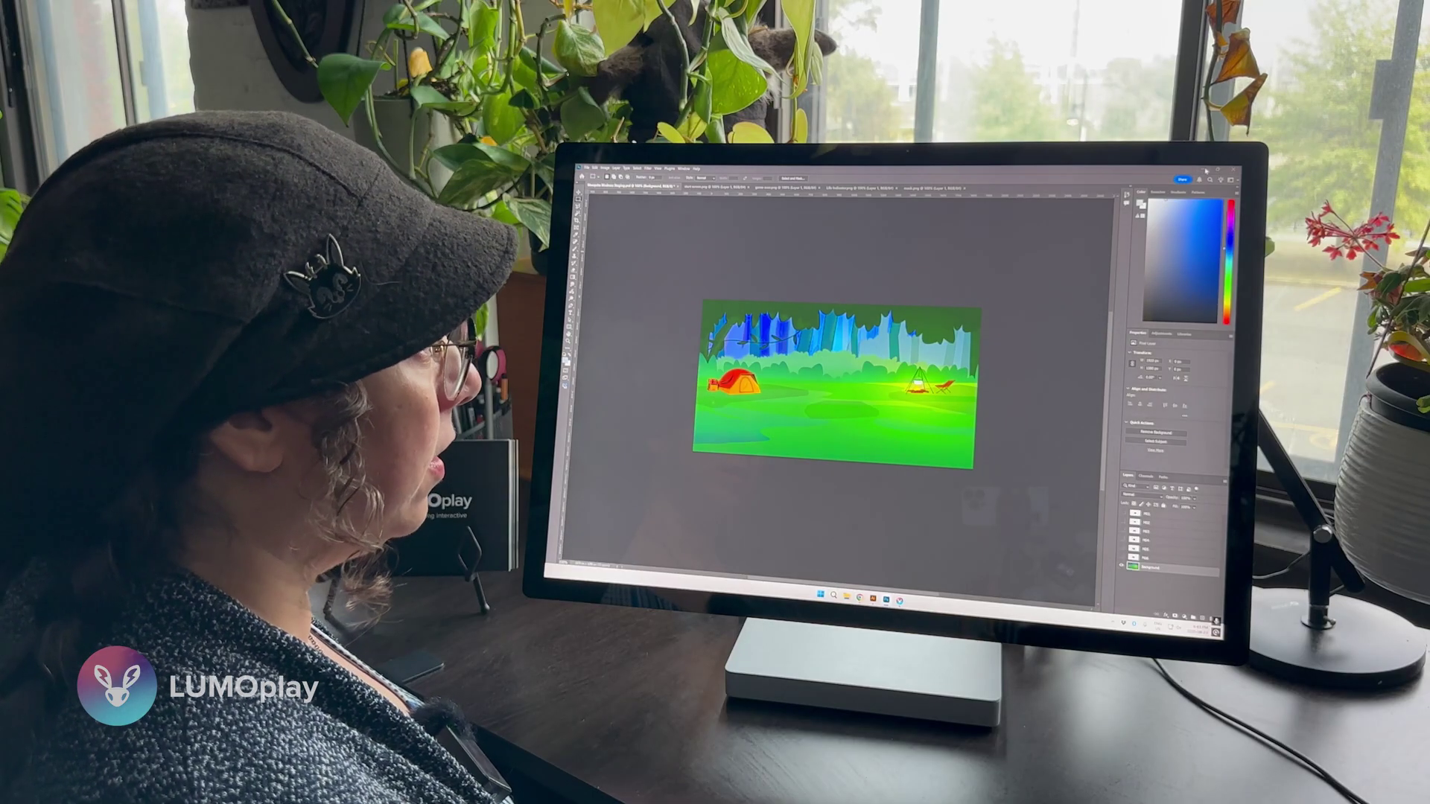
Step: Go to the Windows desktop, examine the available display resolutions in the display settings, and close the settings
{"action": "key", "text": "super+d"}
{"action": "right_click", "coordinate": [938, 344]}
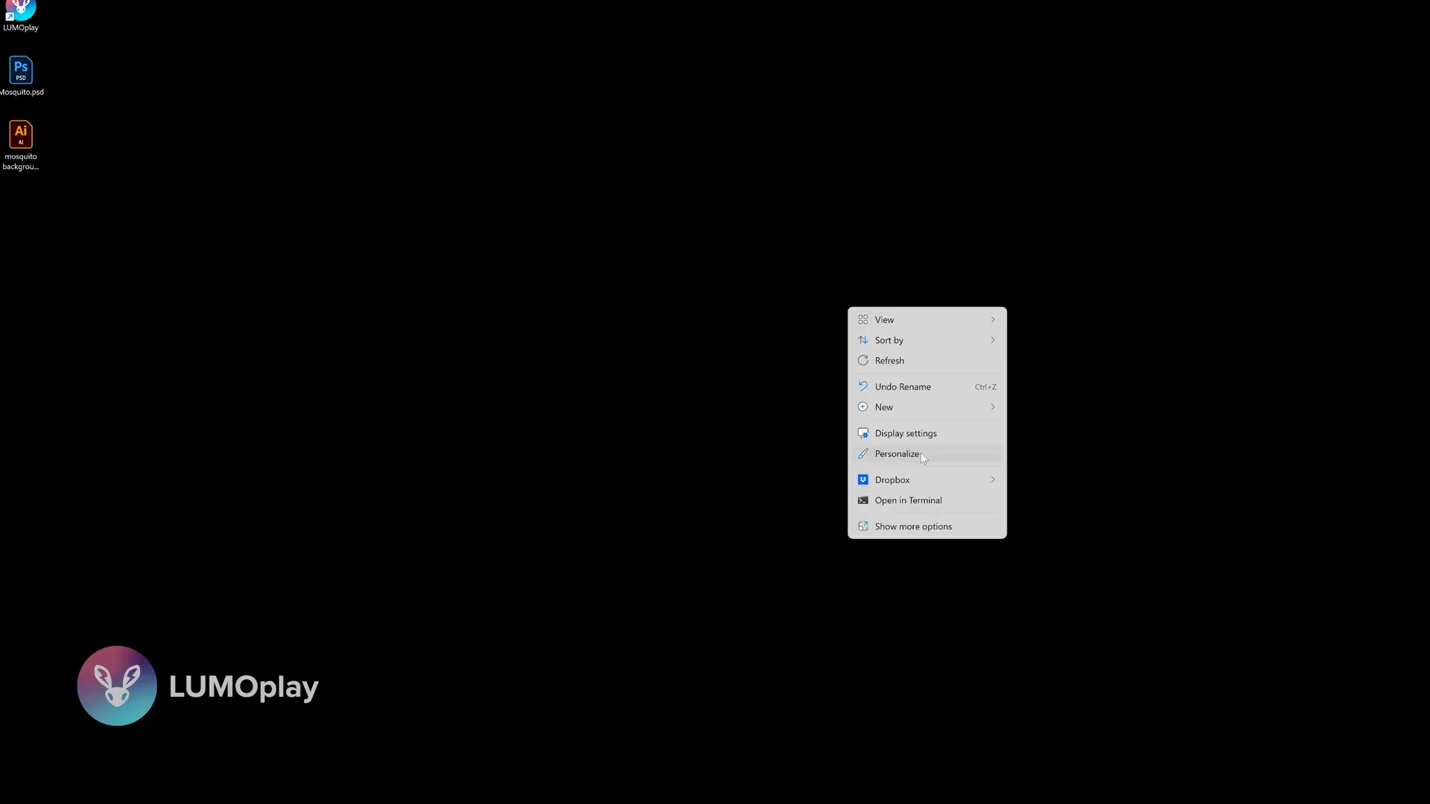
{"action": "left_click", "coordinate": [910, 435]}
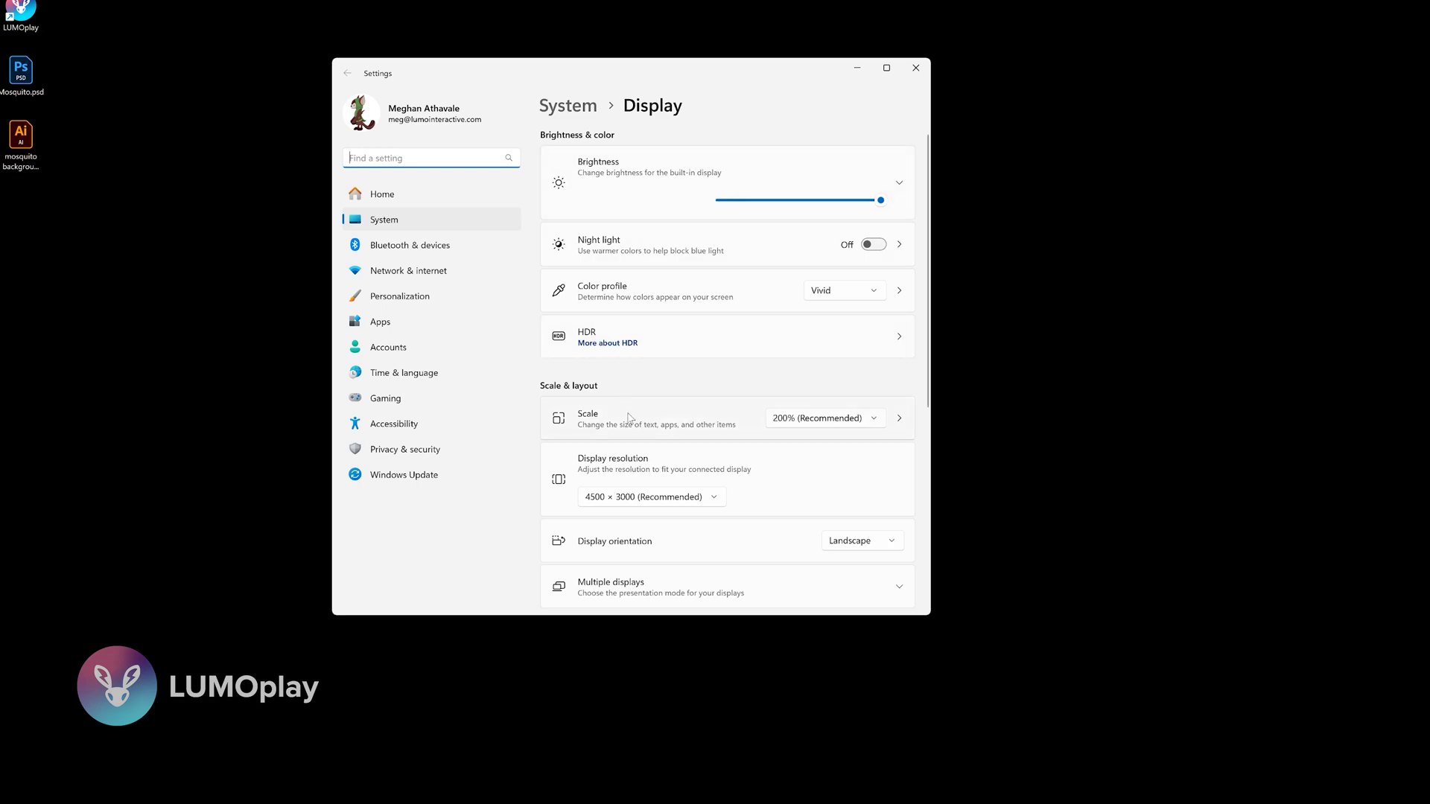
{"action": "left_click", "coordinate": [667, 497]}
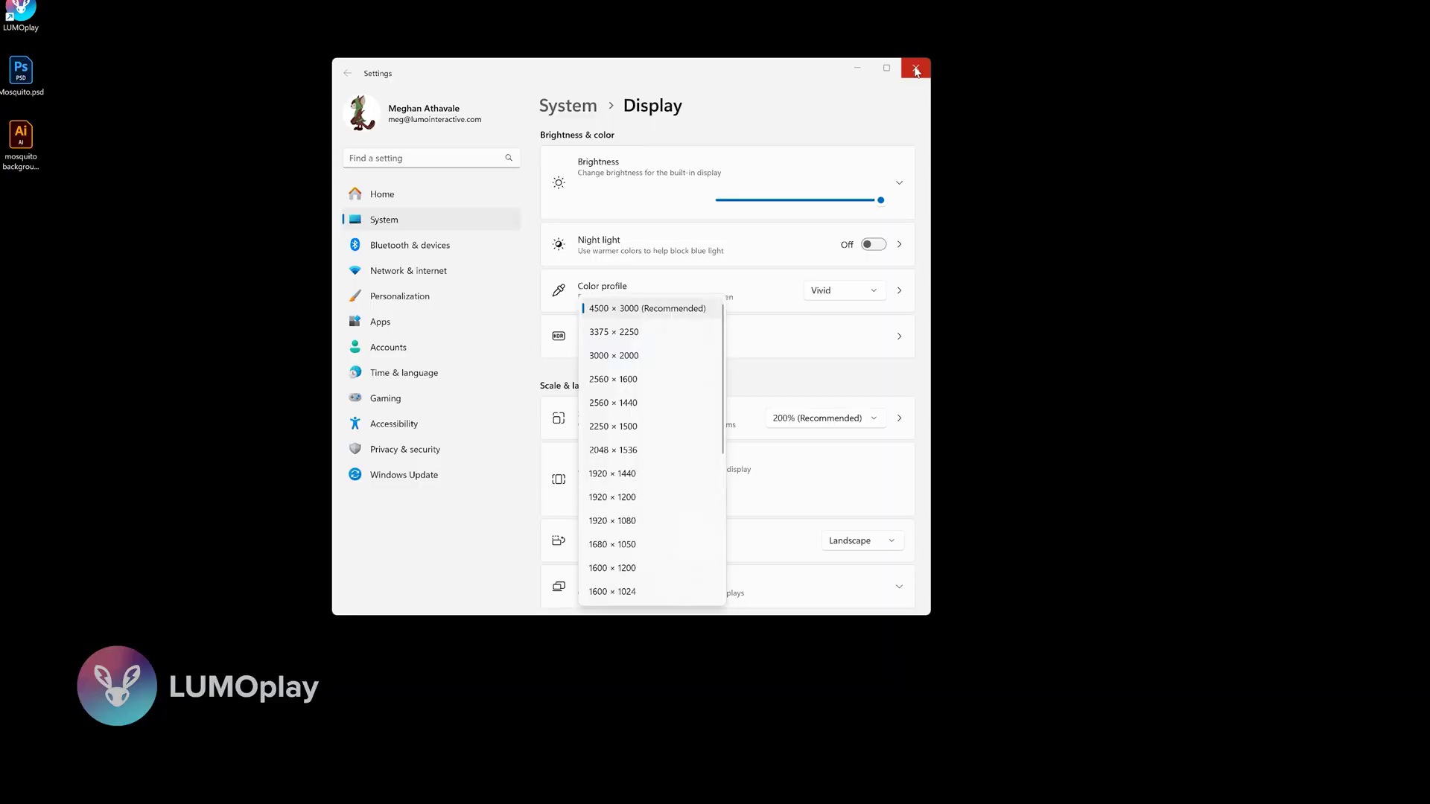
{"action": "left_click", "coordinate": [916, 69]}
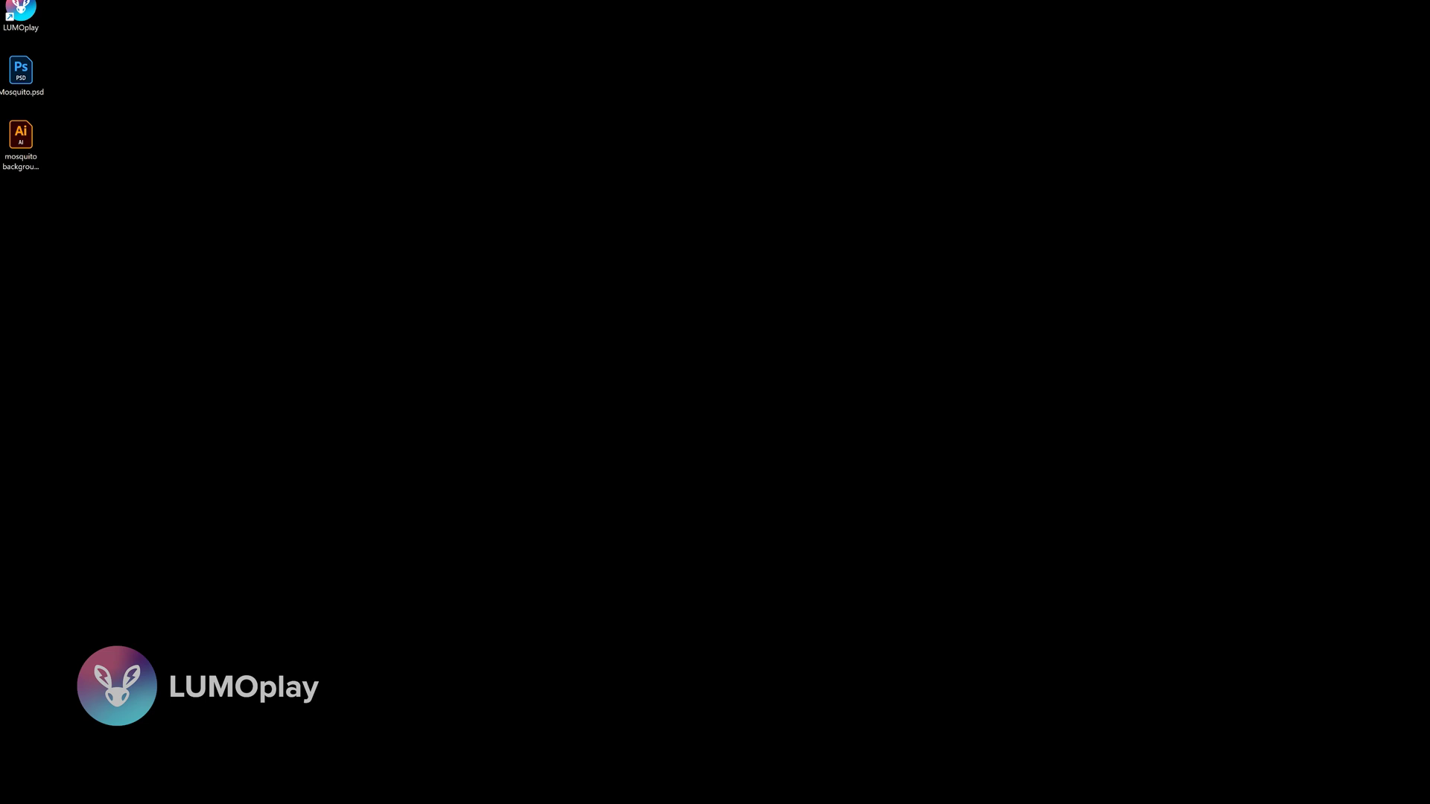
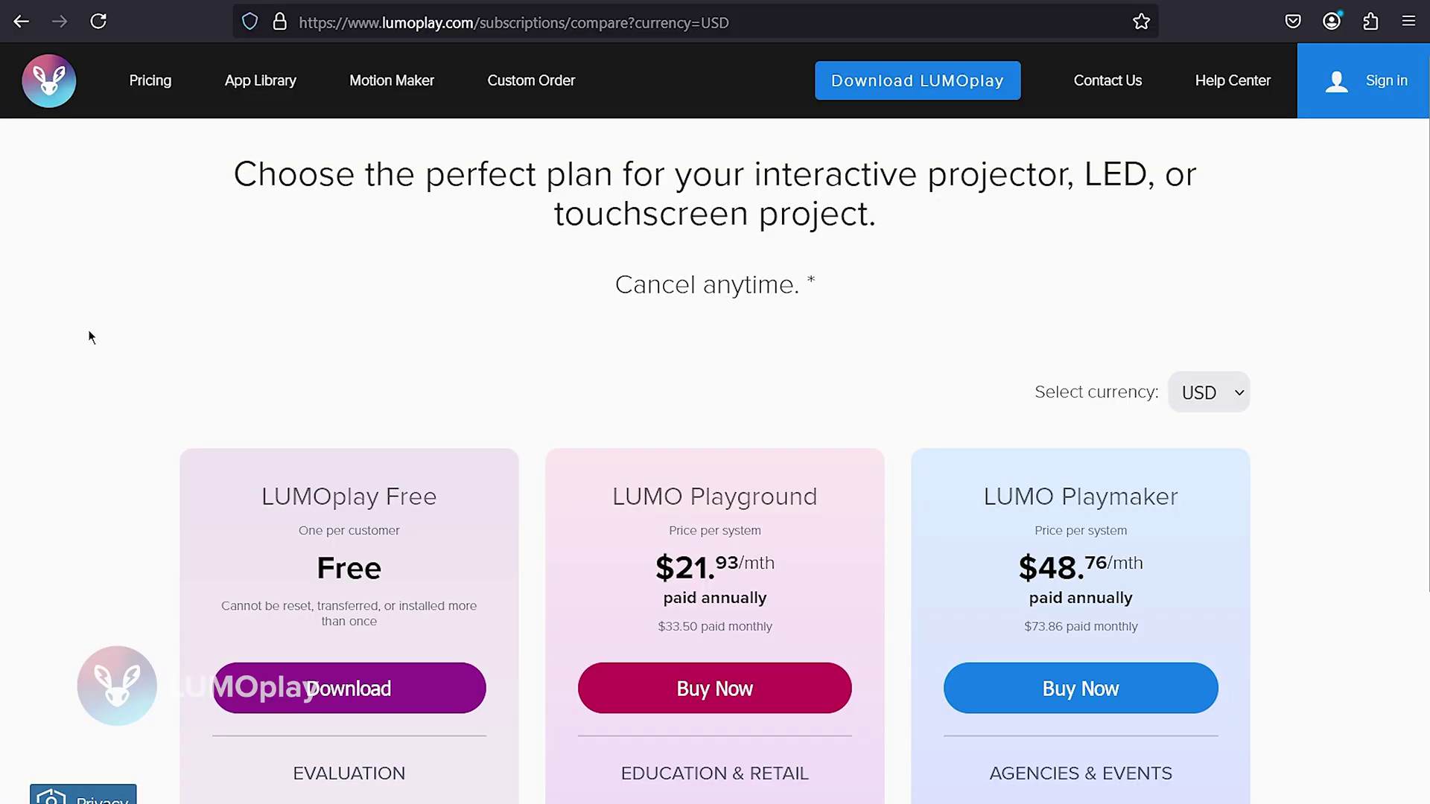
Step: Review the LUMOplay Free, Playground and Playmaker plans and their features on the LUMOplay website
{"action": "scroll", "coordinate": [89, 332], "scroll_direction": "down", "scroll_amount": 2}
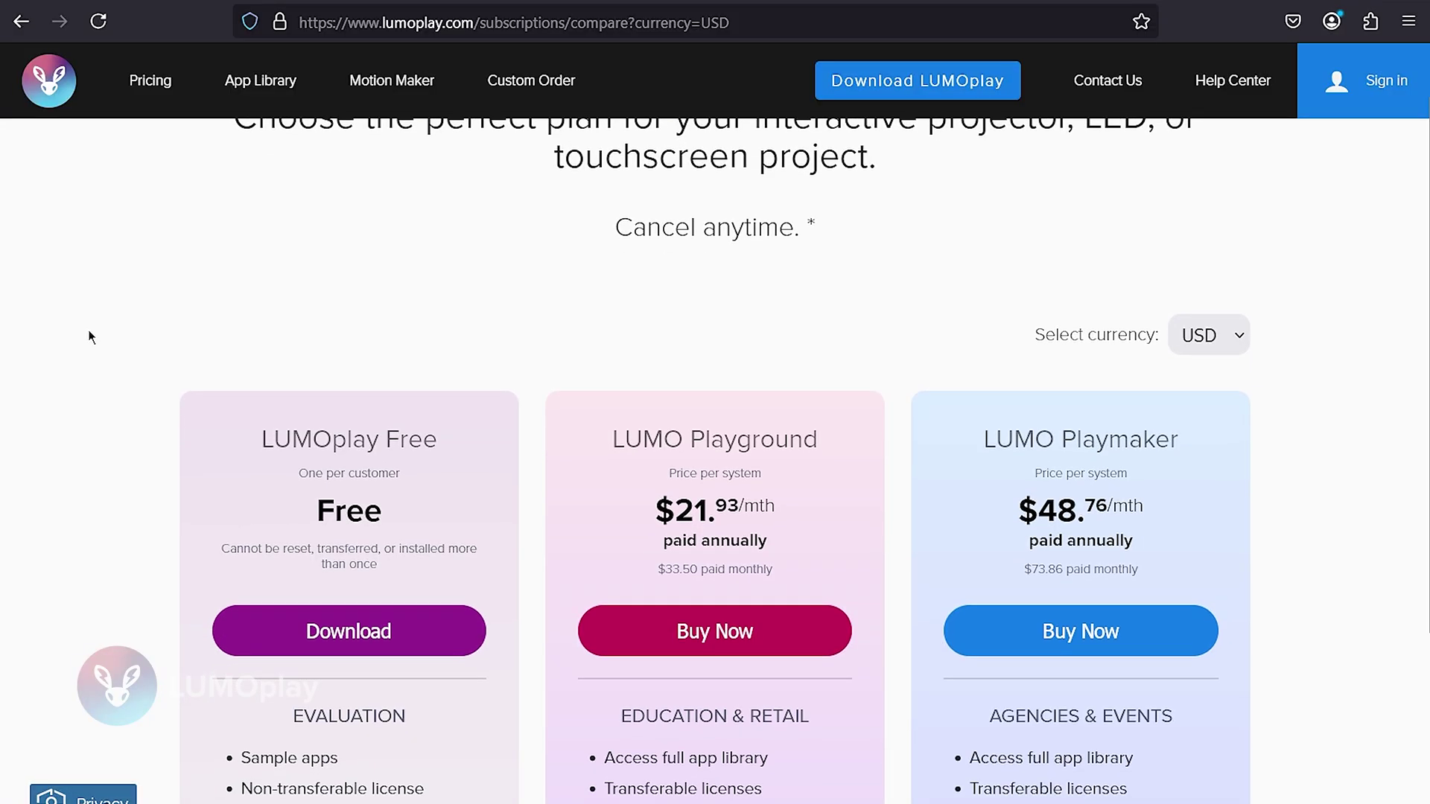
{"action": "scroll", "coordinate": [89, 331], "scroll_direction": "down", "scroll_amount": 1}
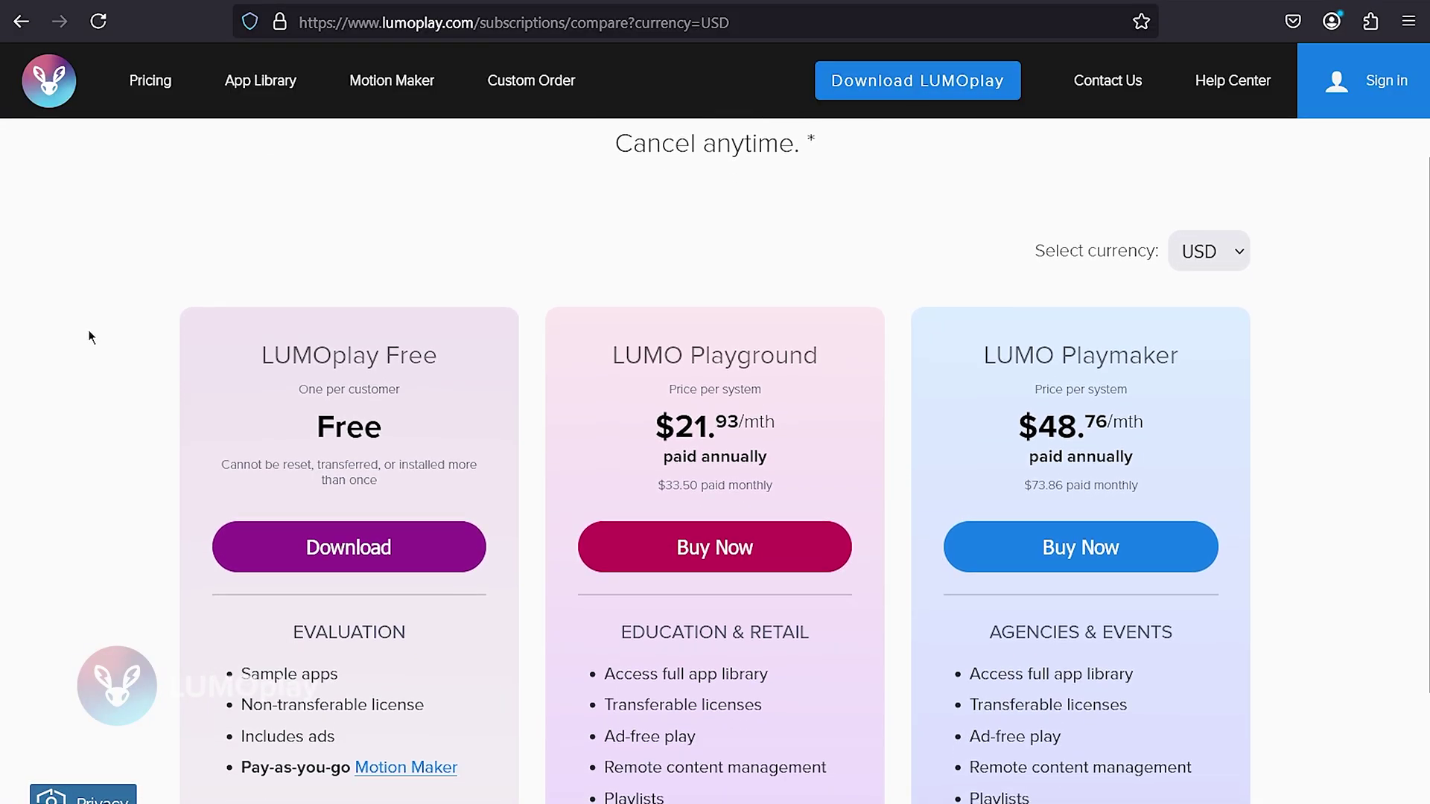
{"action": "scroll", "coordinate": [89, 330], "scroll_direction": "down", "scroll_amount": 2}
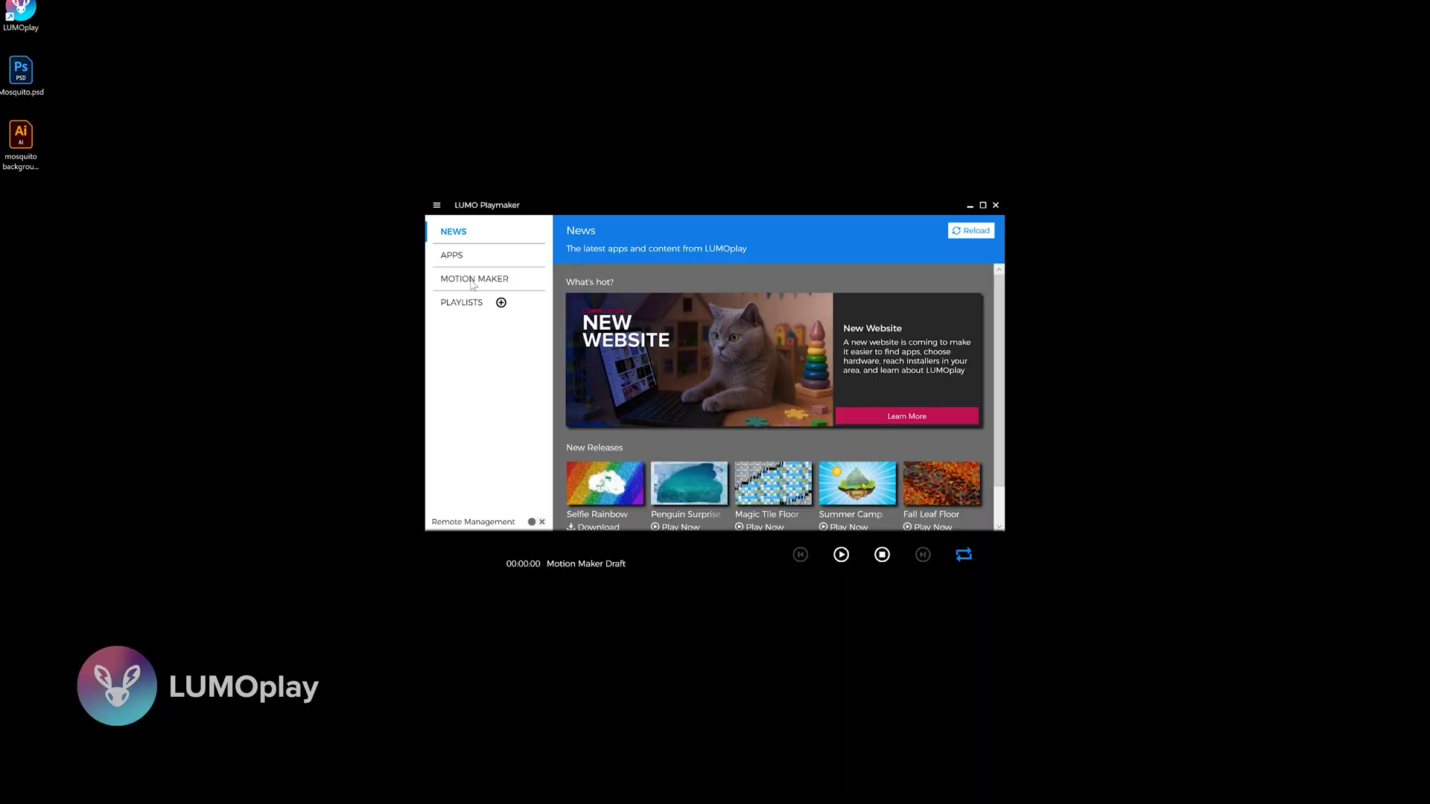
Step: In LUMO Playmaker, create a Motion Maker project from the Wall Attack template and name it Mosquito Madness
{"action": "left_click", "coordinate": [473, 281]}
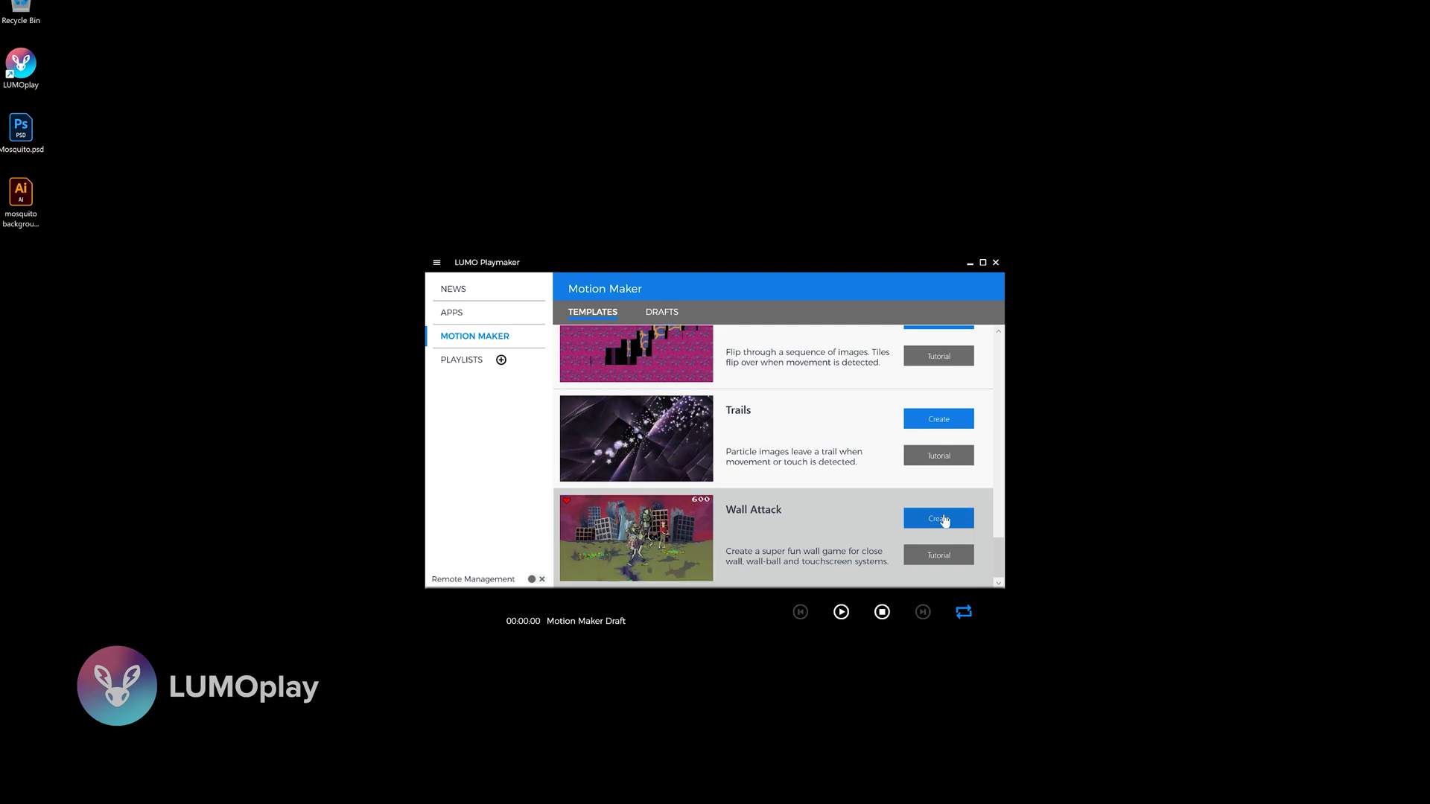
{"action": "left_click", "coordinate": [942, 519]}
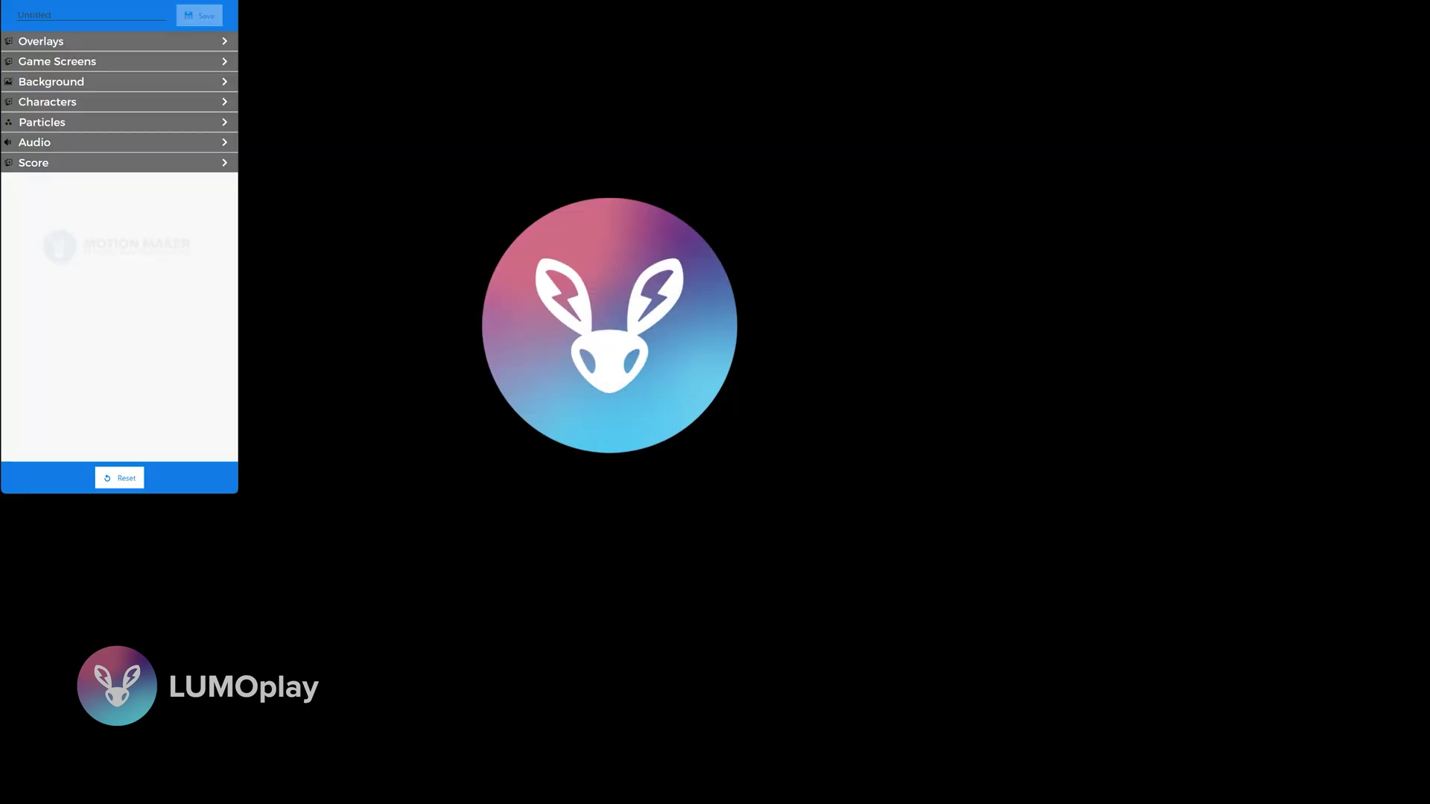
{"action": "left_click", "coordinate": [74, 13]}
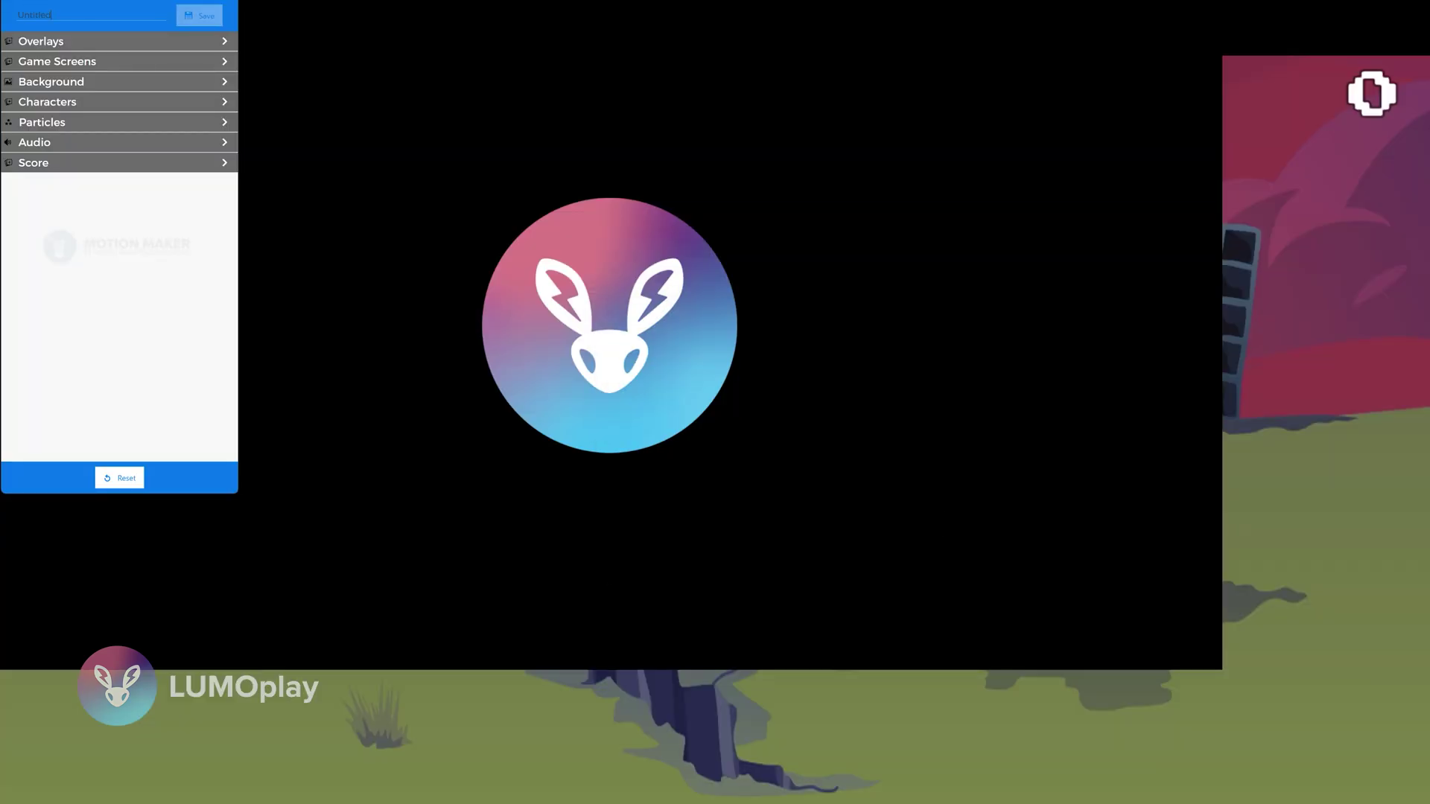
{"action": "type", "text": "M"}
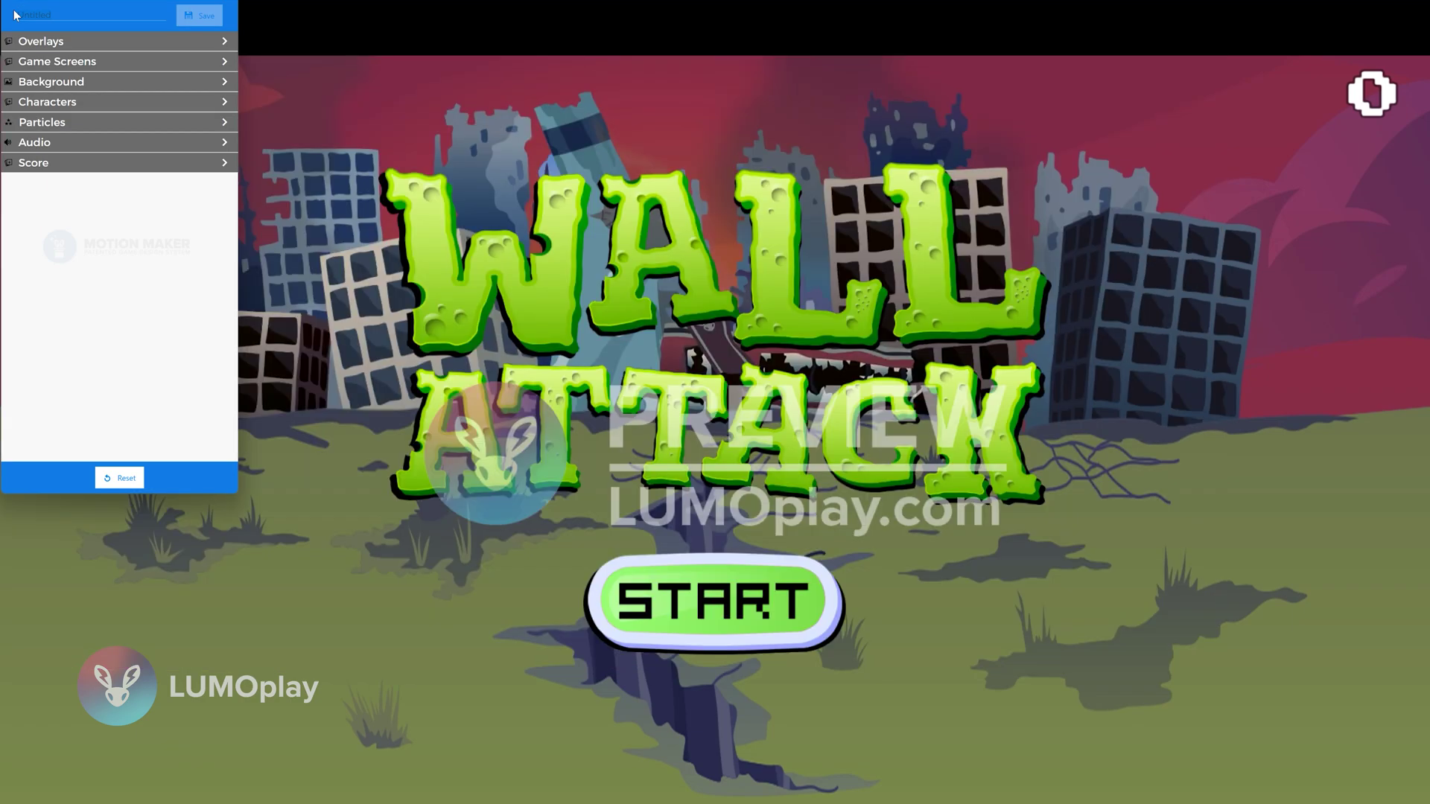
{"action": "type", "text": "osquito Madness"}
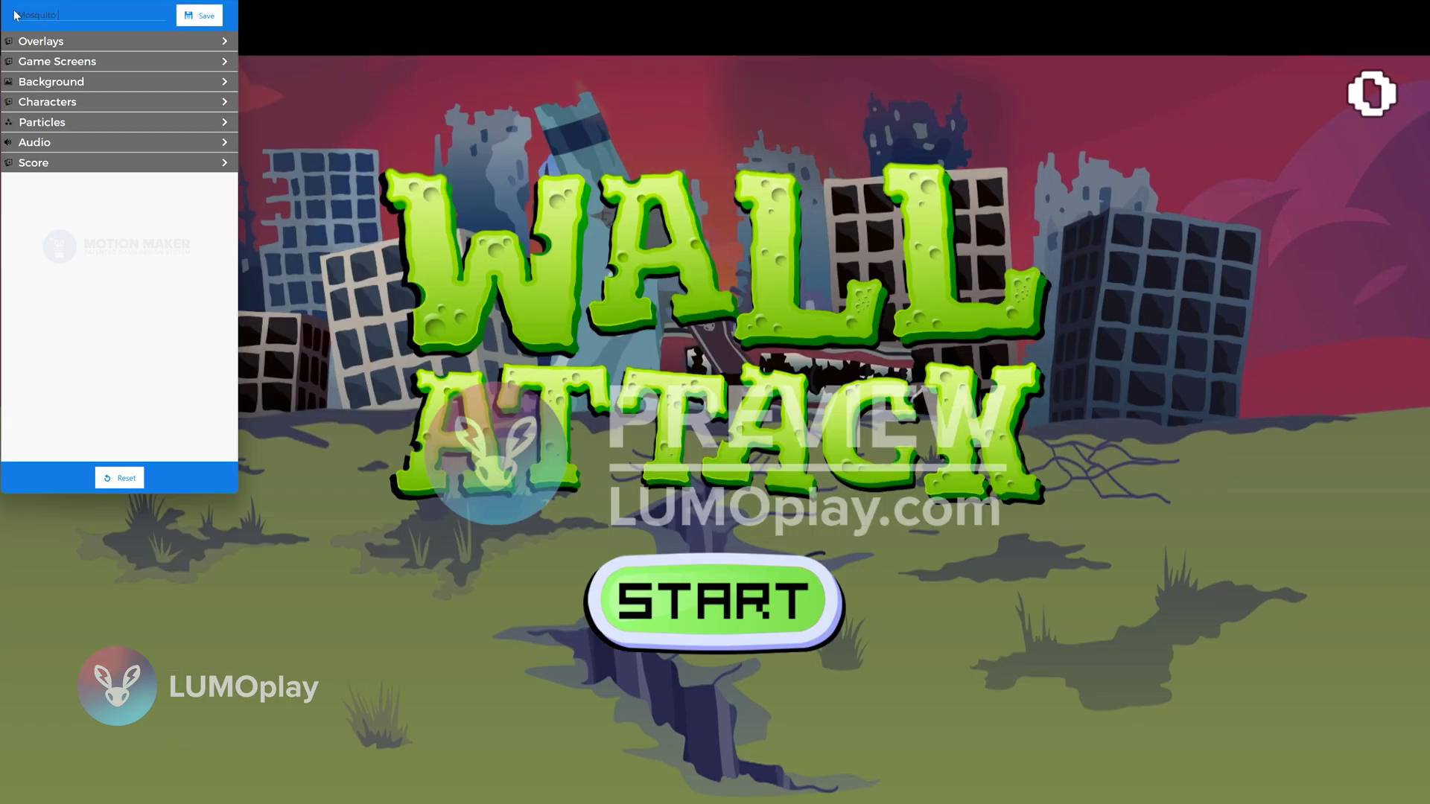
Step: Load mask.png as the Mask image in the project's overlays
{"action": "left_click", "coordinate": [130, 47]}
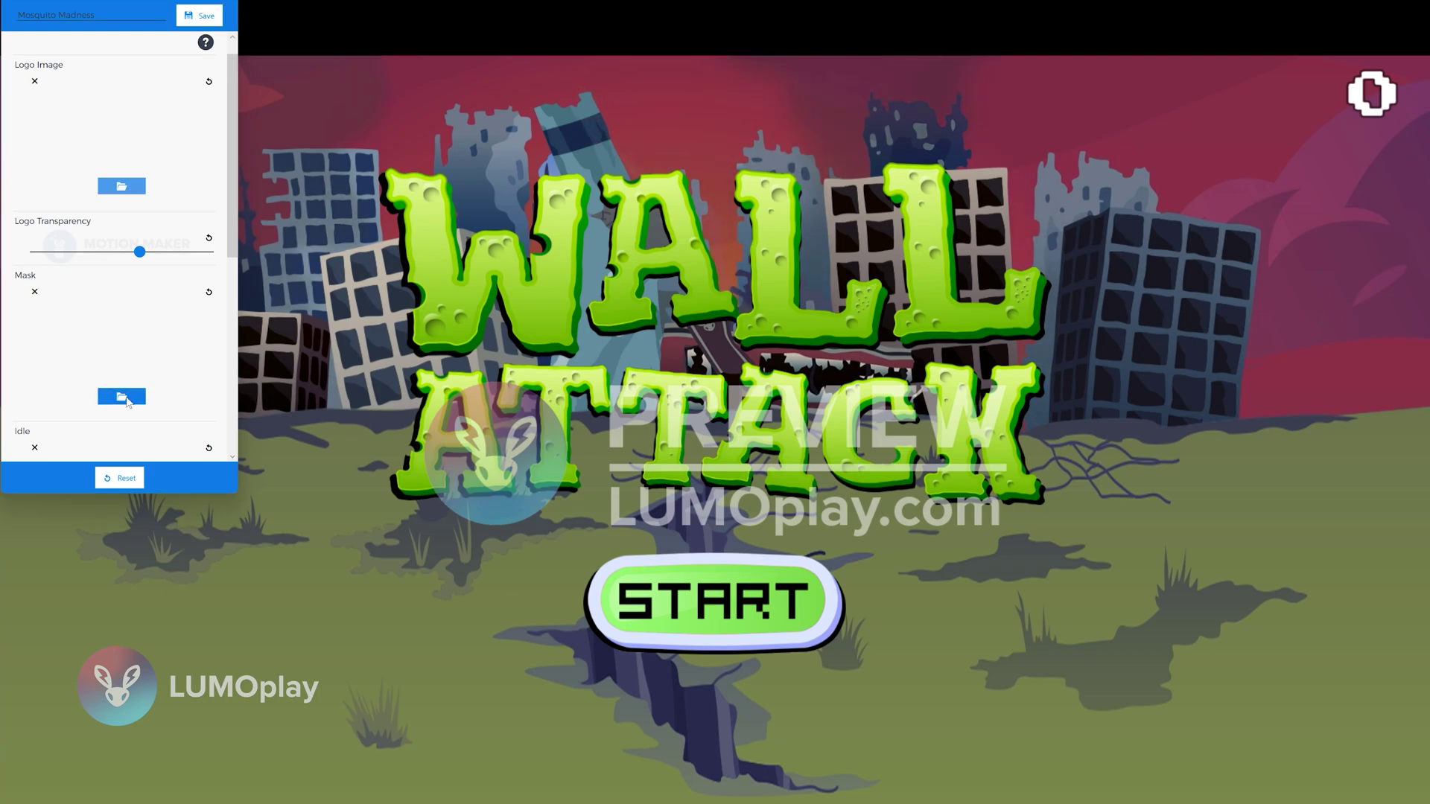
{"action": "left_click", "coordinate": [126, 400]}
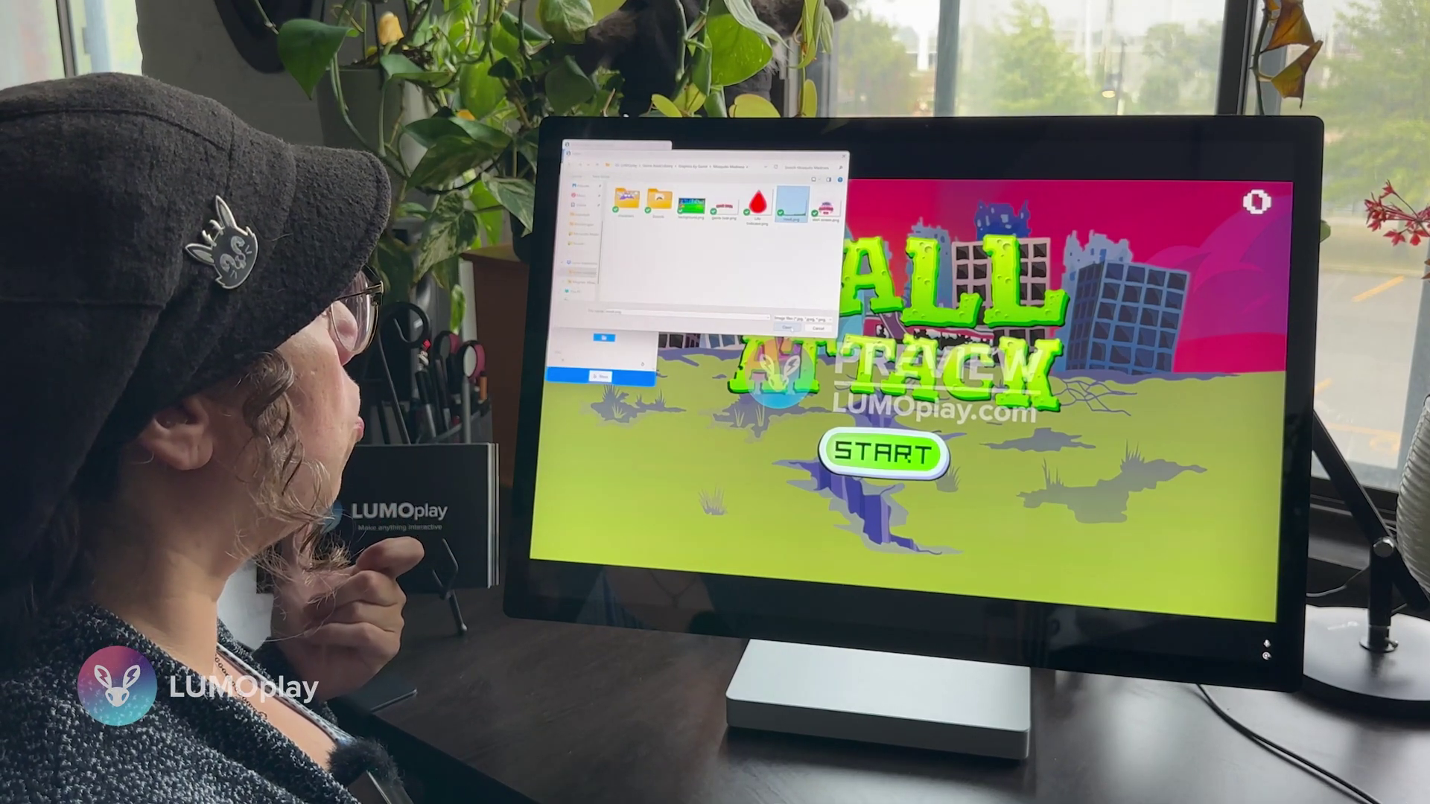
{"action": "key", "text": "Return"}
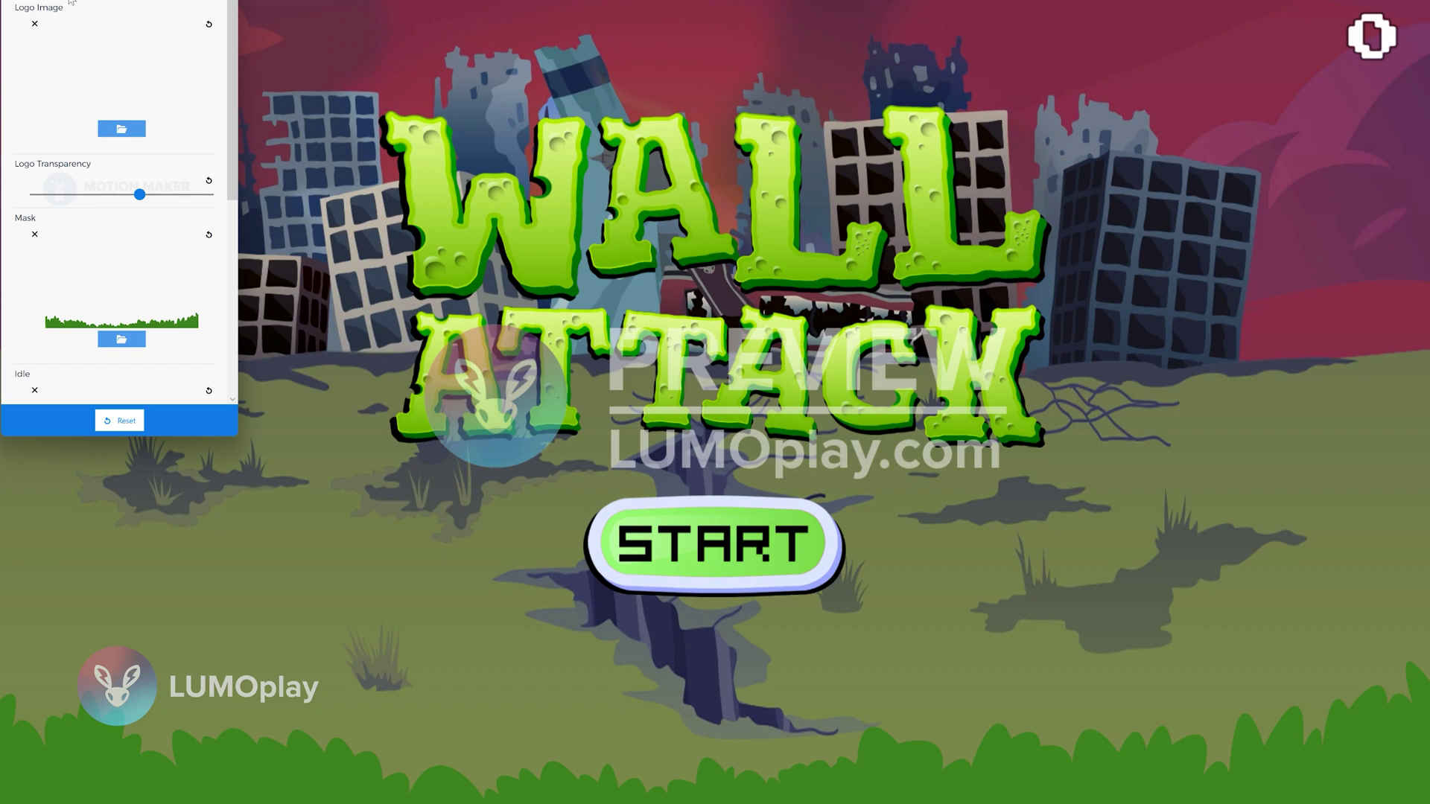
Step: Replace the Start Screen image in the game screens with start screen.png
{"action": "scroll", "coordinate": [237, 56], "scroll_direction": "up", "scroll_amount": 1}
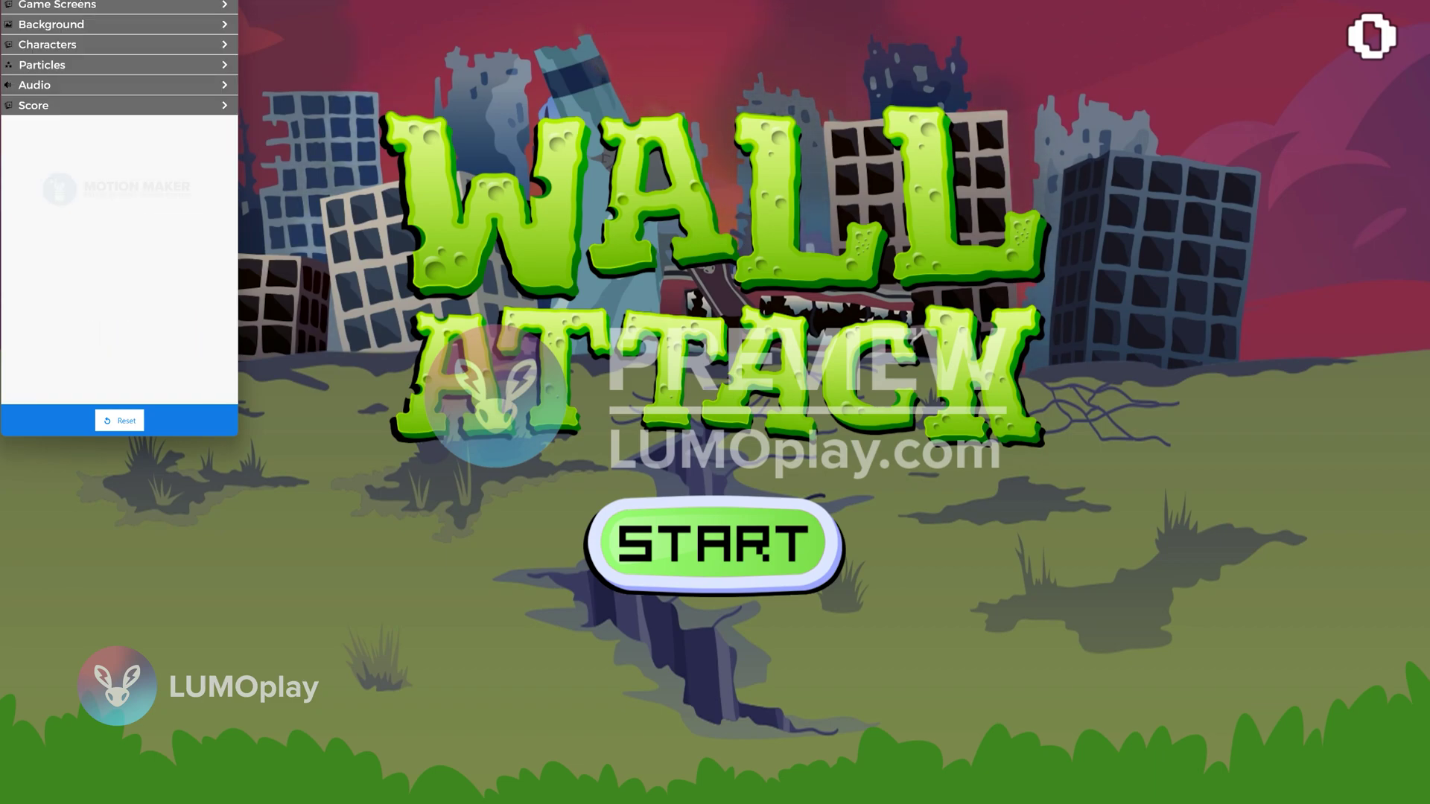
{"action": "left_click", "coordinate": [89, 8]}
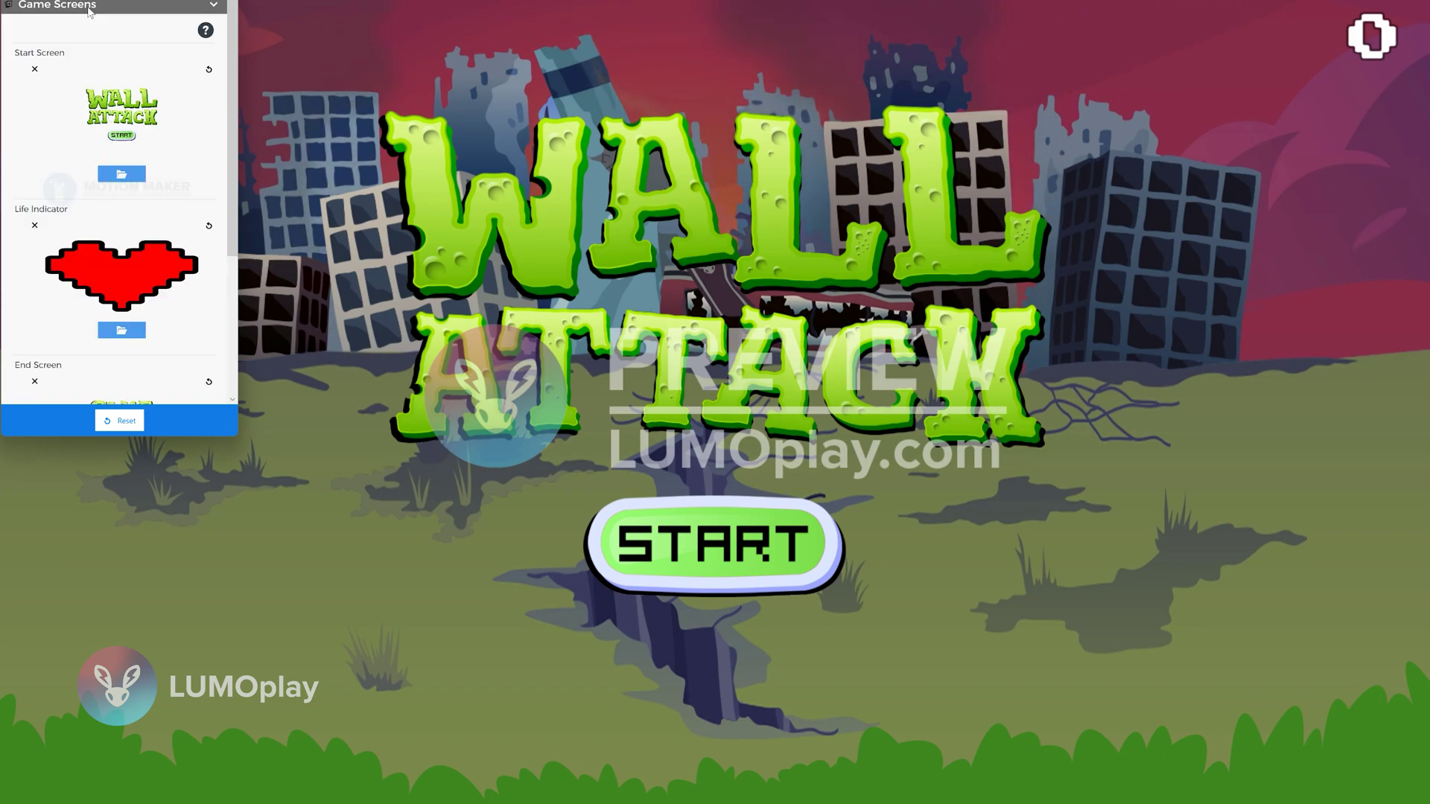
{"action": "left_click", "coordinate": [119, 176]}
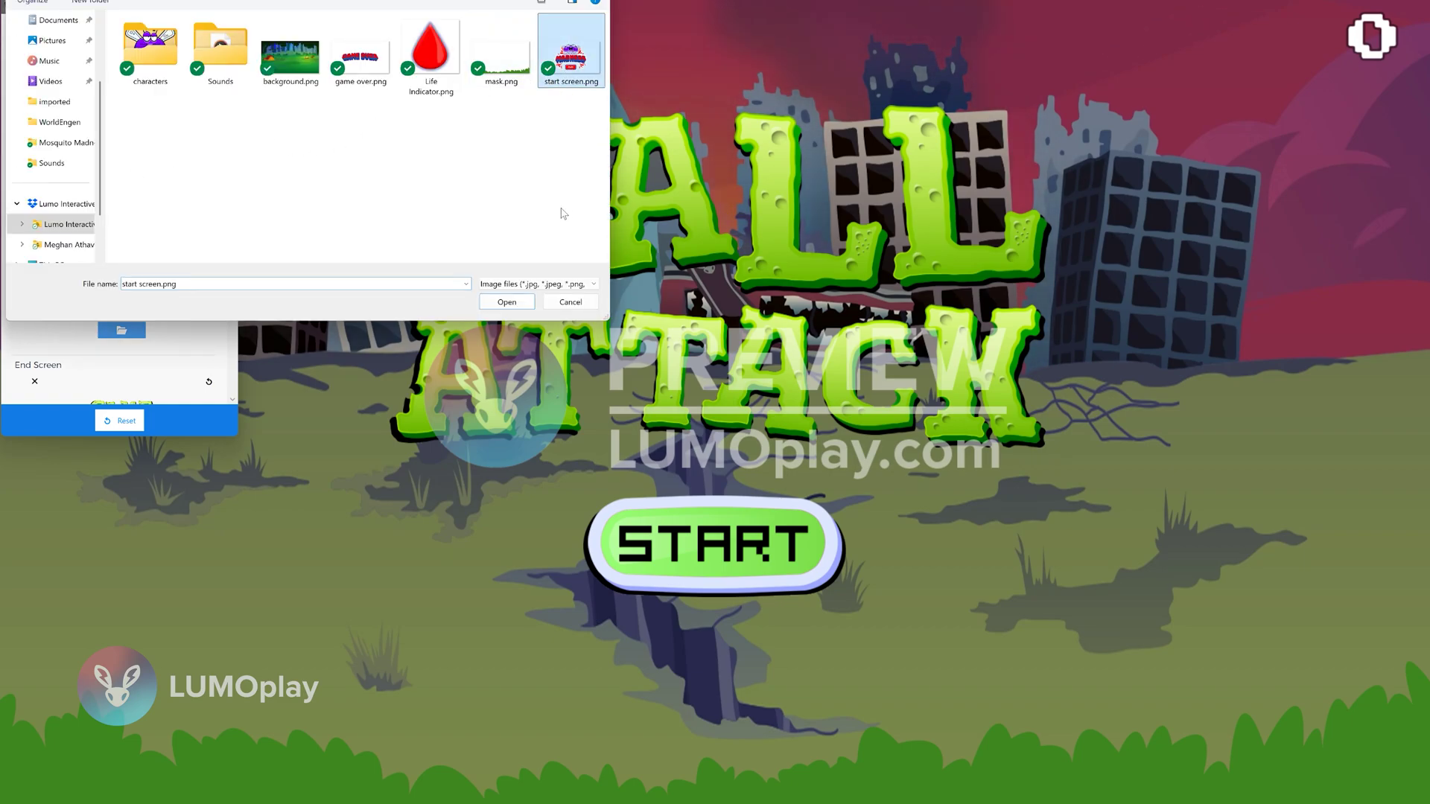
{"action": "left_click", "coordinate": [507, 303]}
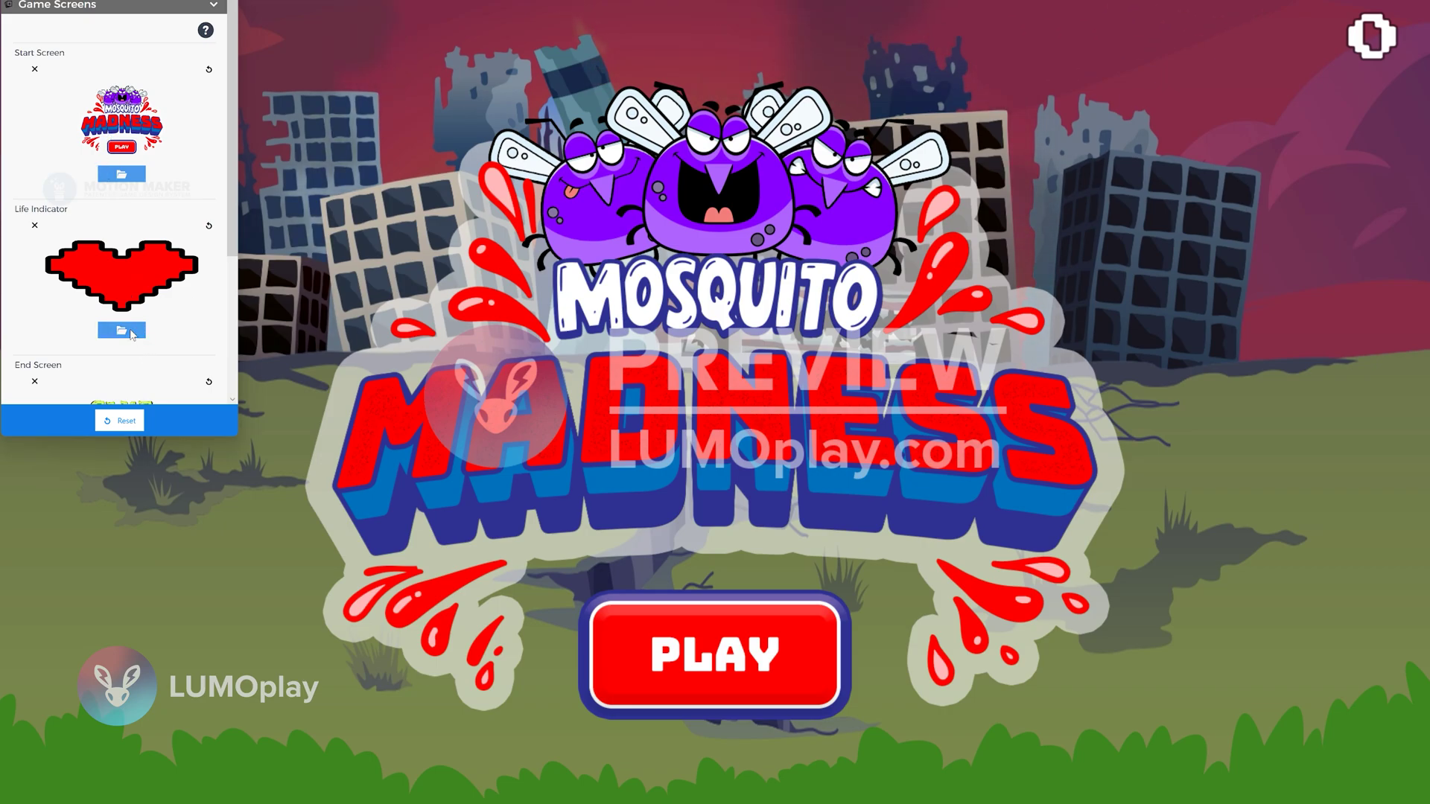
Step: Replace the Life Indicator image with Life Indicator.png
{"action": "left_click", "coordinate": [131, 332]}
{"action": "left_click", "coordinate": [431, 54]}
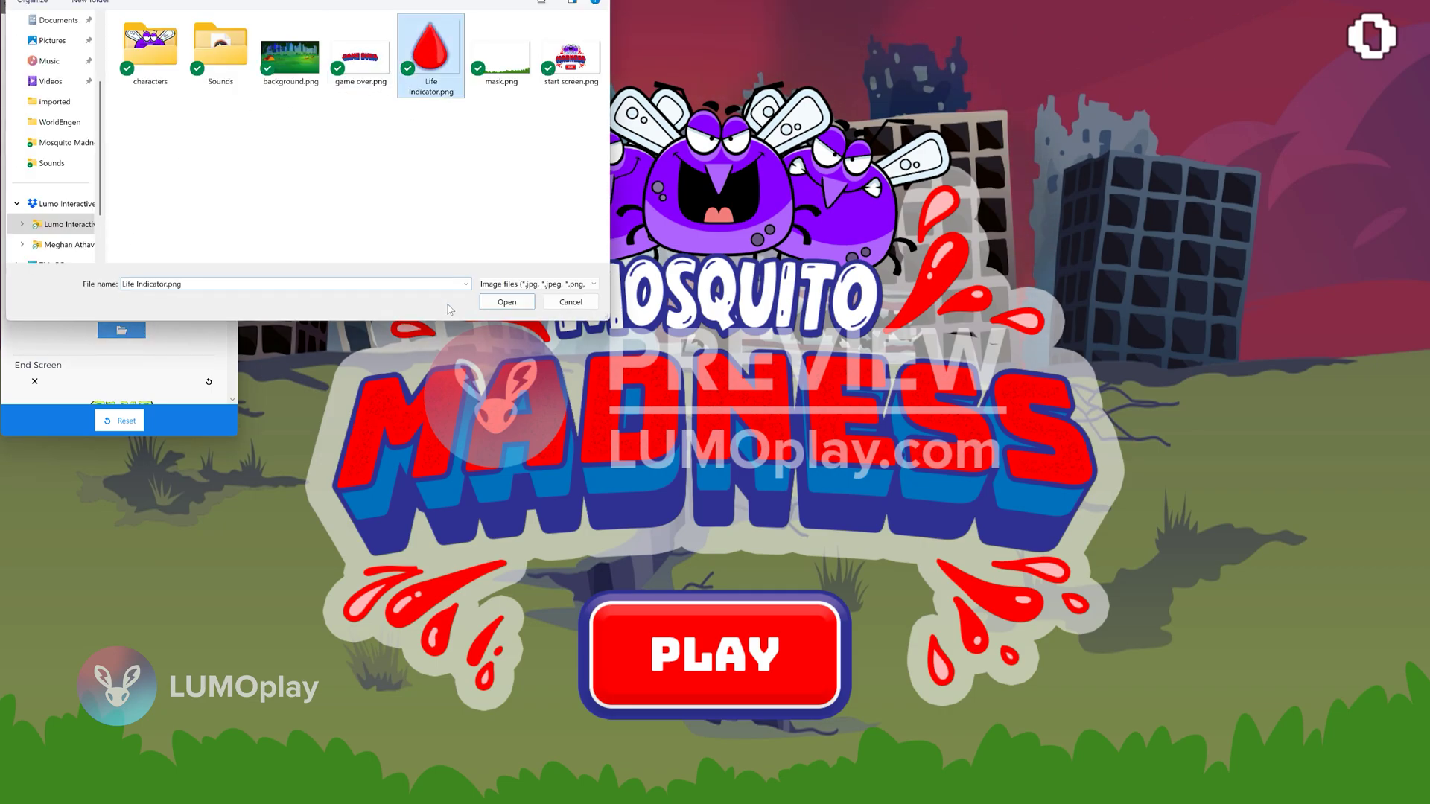
{"action": "left_click", "coordinate": [506, 302]}
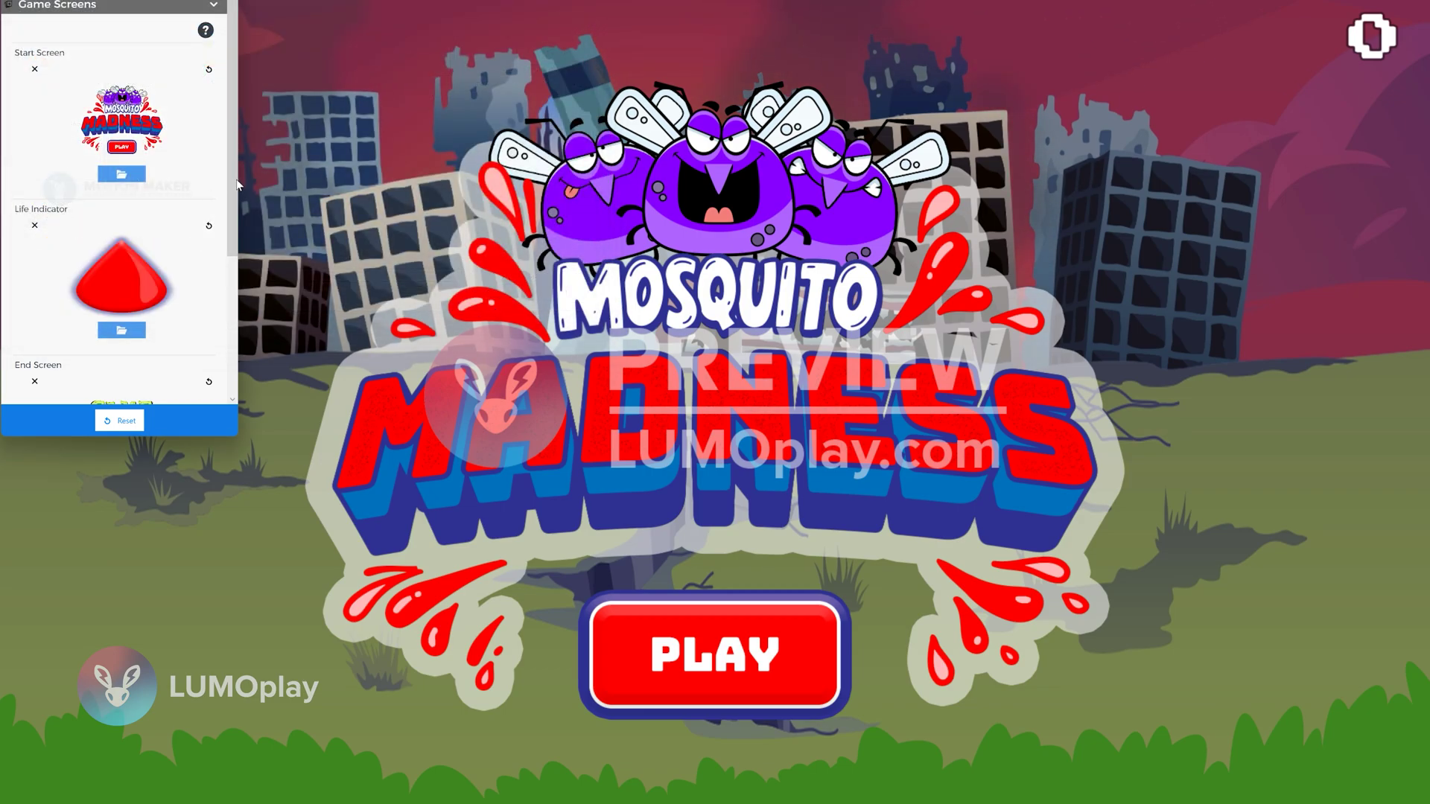
Step: Replace the End Screen image in the game screens
{"action": "left_click_drag", "start_coordinate": [233, 184], "coordinate": [228, 244]}
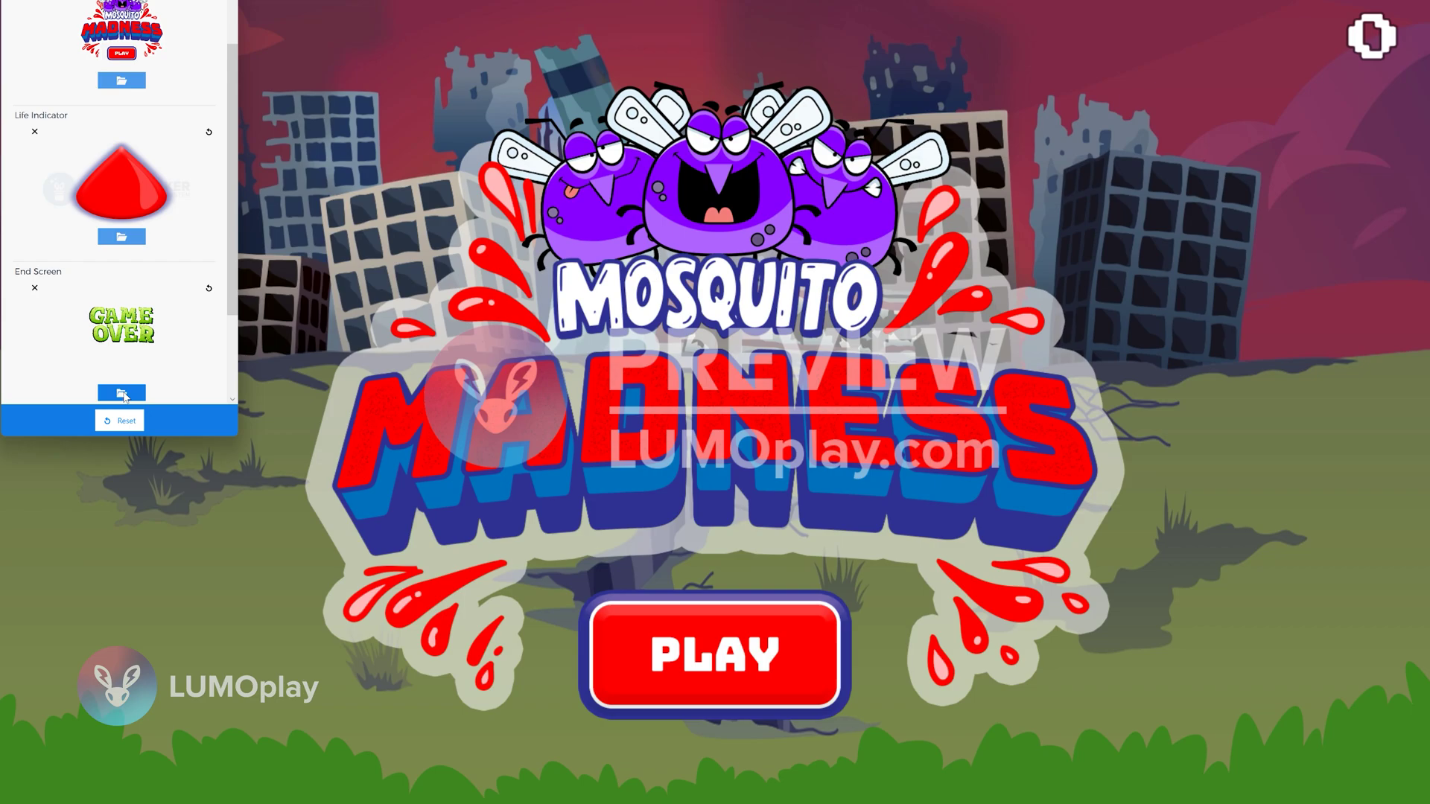